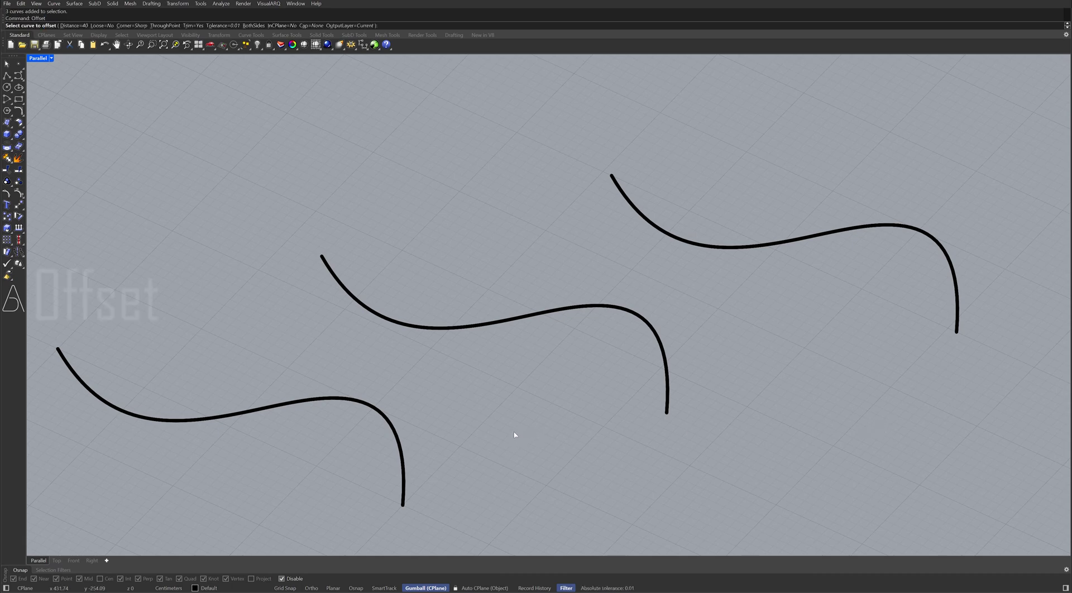
Offset the lower-left wavy curve and turn the middle curve into a ribbon surface.
click(402, 451)
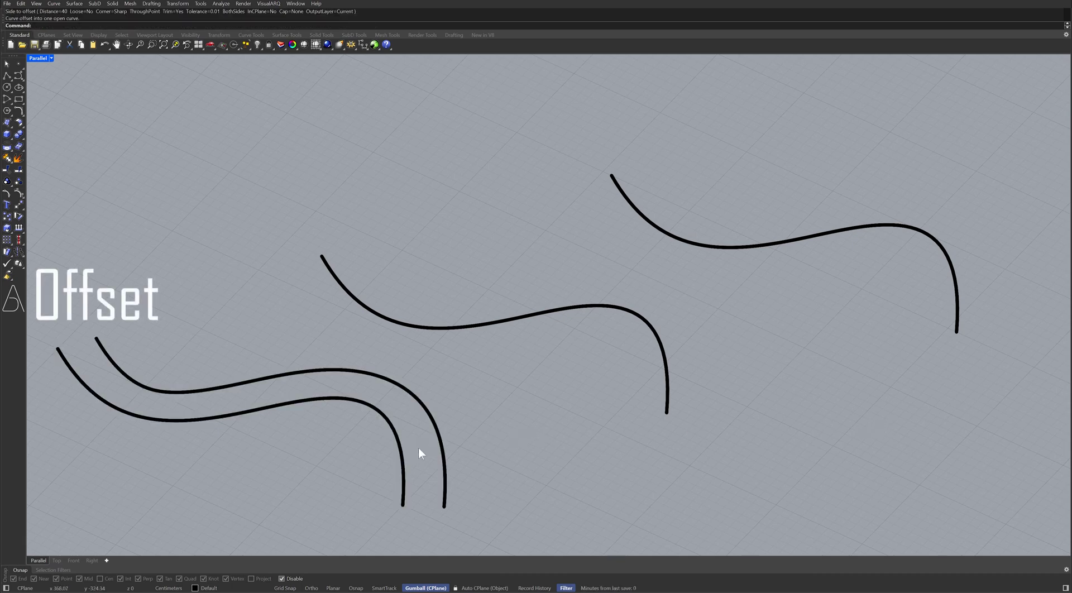
text(Ribbon)
key(Return)
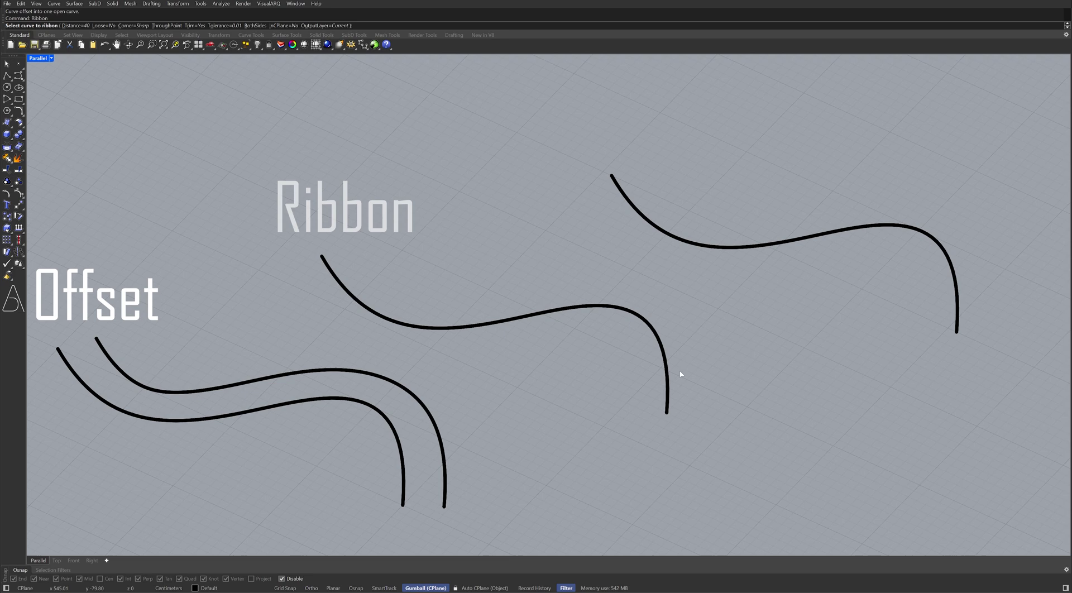
click(669, 373)
click(707, 367)
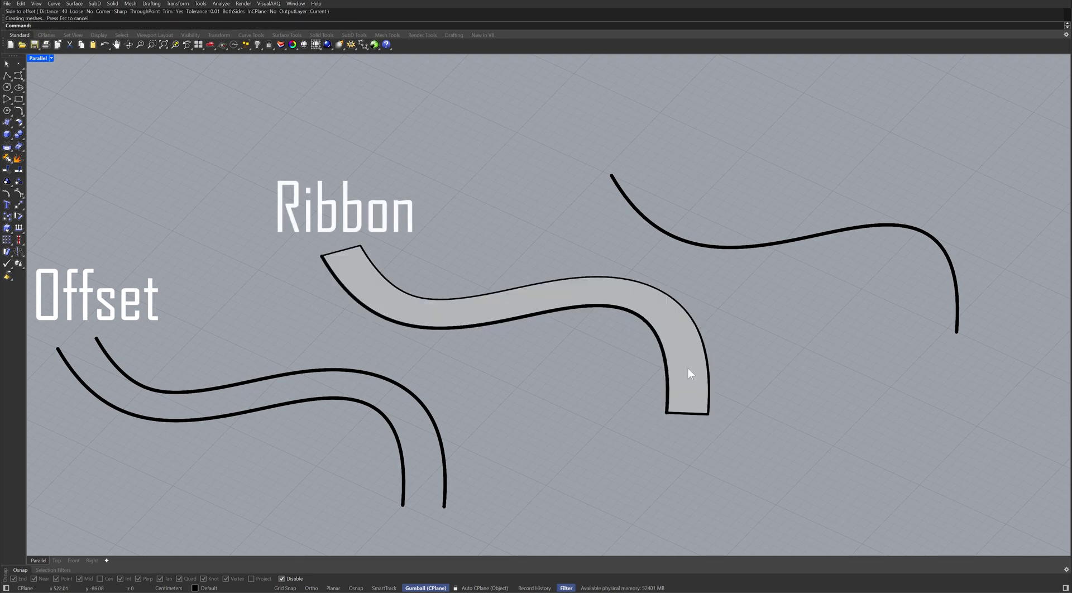
Turn the right-hand curve into a solid slab, choosing its side and height.
text(Slab)
key(Return)
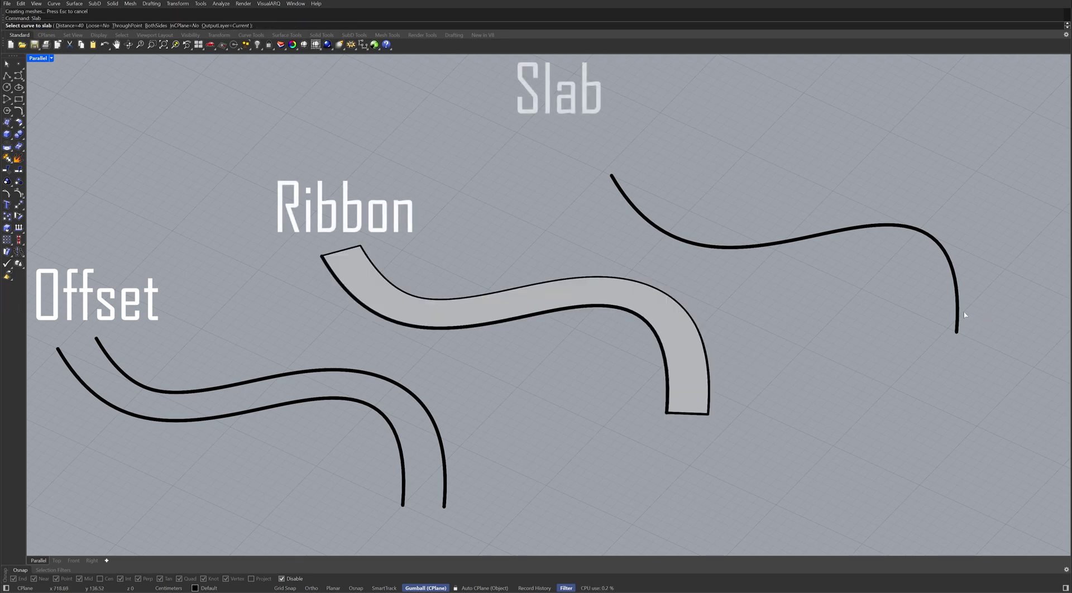
click(957, 315)
click(982, 328)
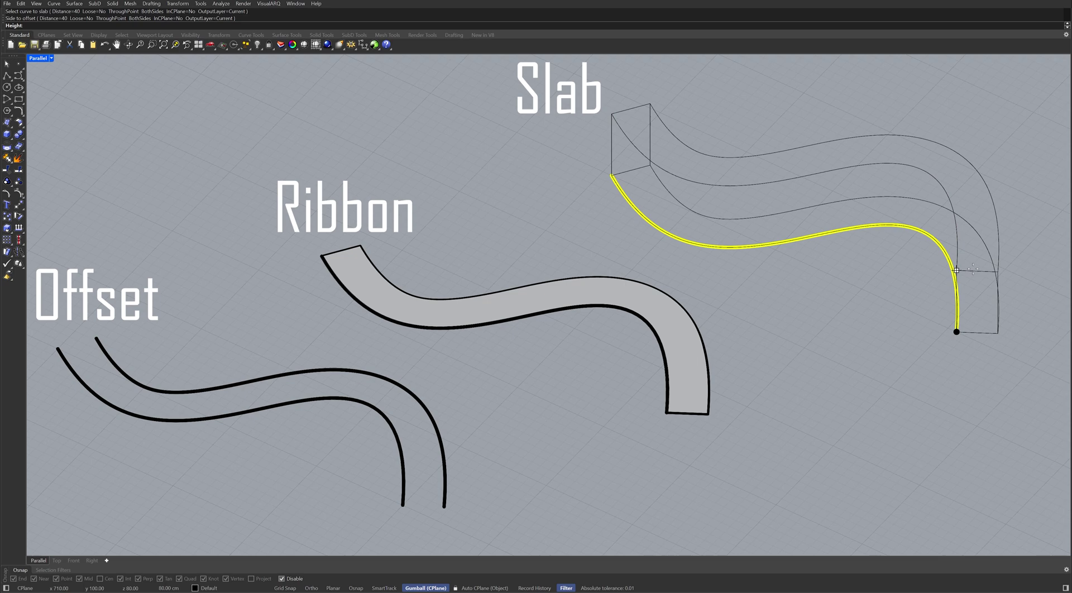
click(969, 244)
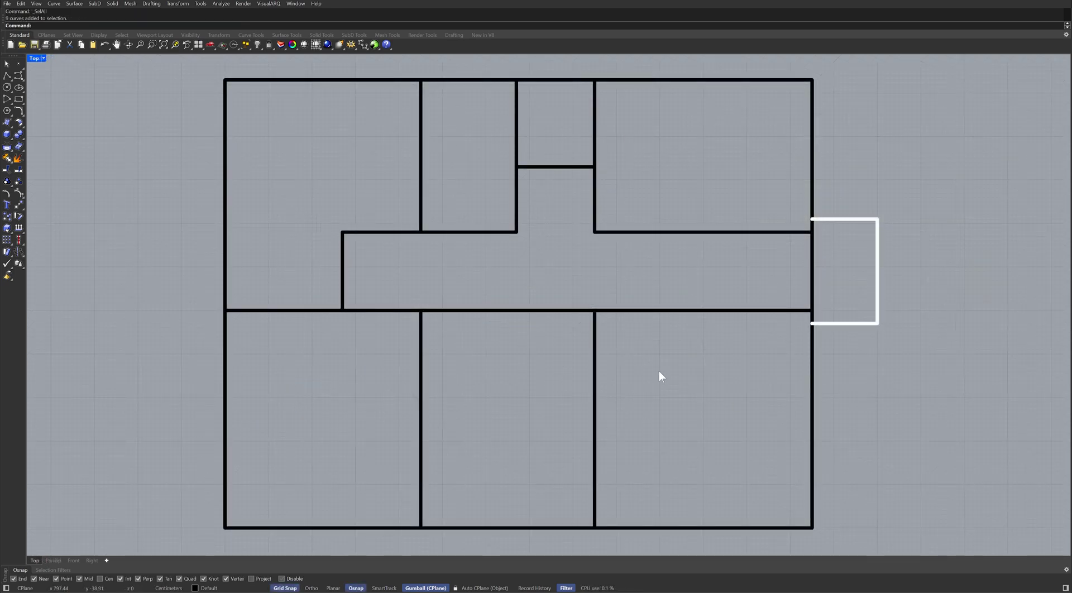
Offset all floor-plan lines at once with OffsetMultiple to create double-line walls.
text(OffsetMultiple)
key(Return)
mouse_move(659, 371)
mouse_down()
mouse_move(524, 286)
mouse_move(299, 76)
mouse_up()
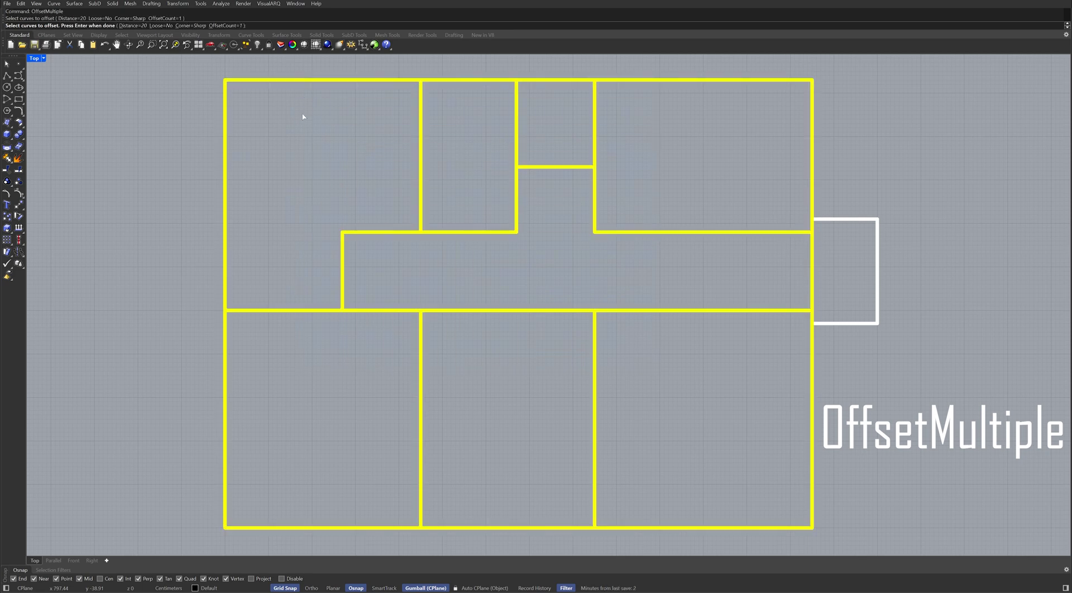
key(Return)
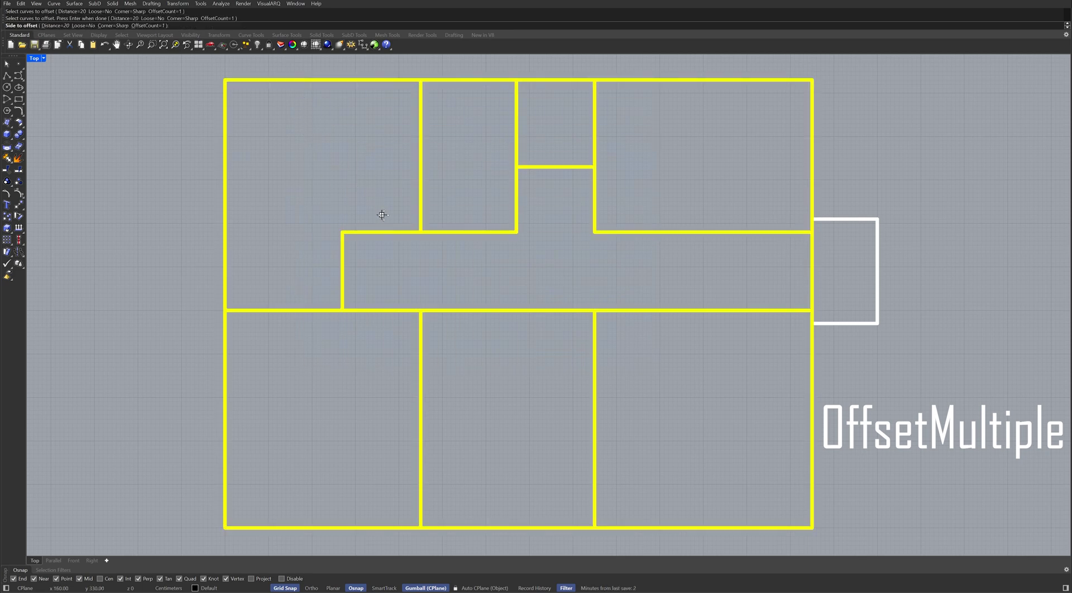
click(408, 263)
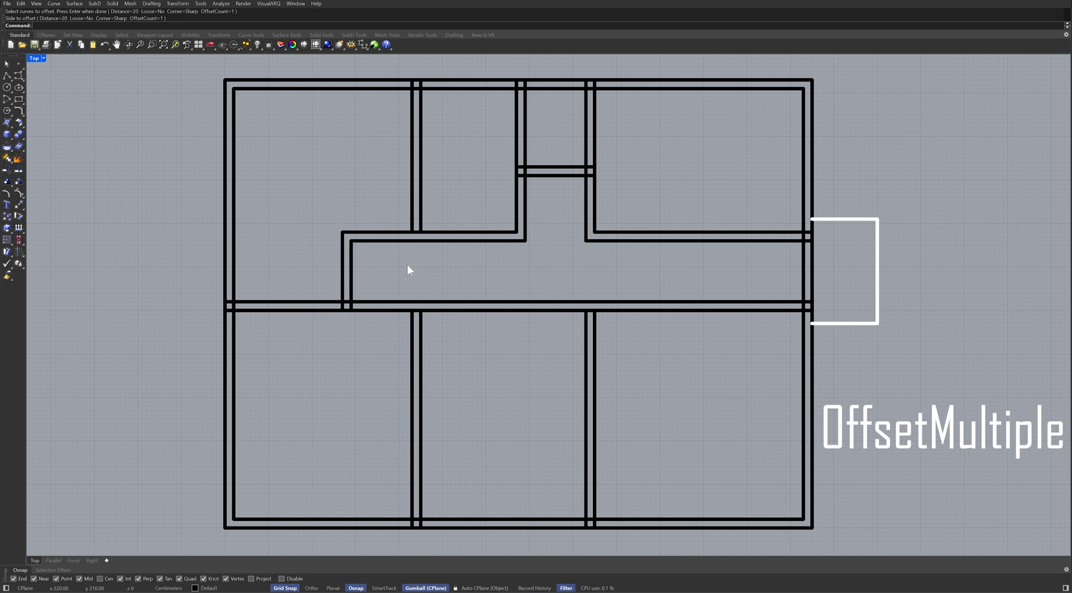
Run CurveBoolean on all double wall lines with DeleteInput set to All.
text(Cur)
key(Return)
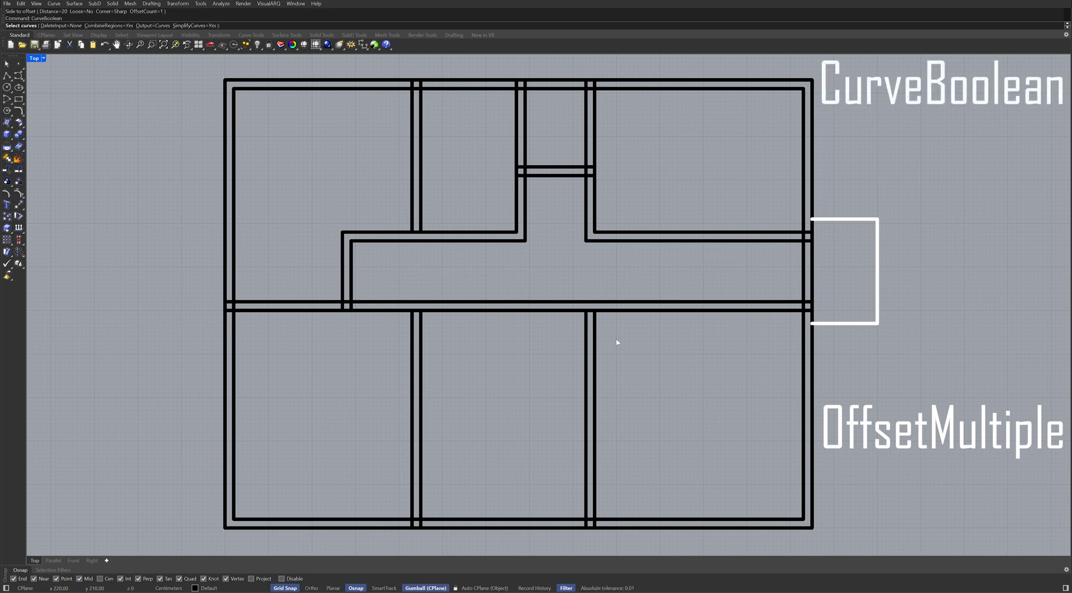
drag(620, 340, 282, 68)
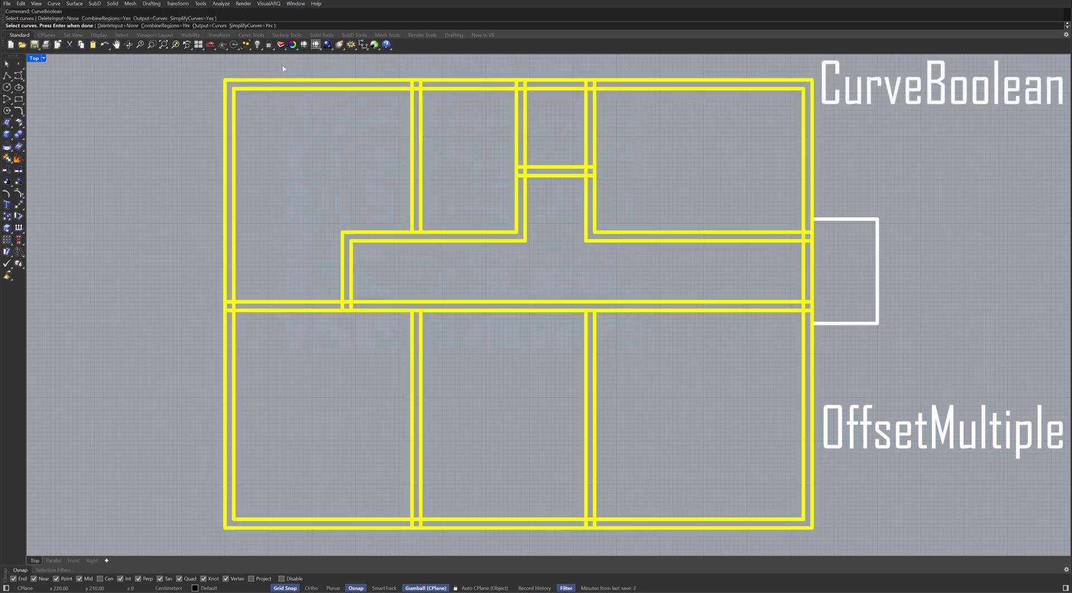
click(130, 25)
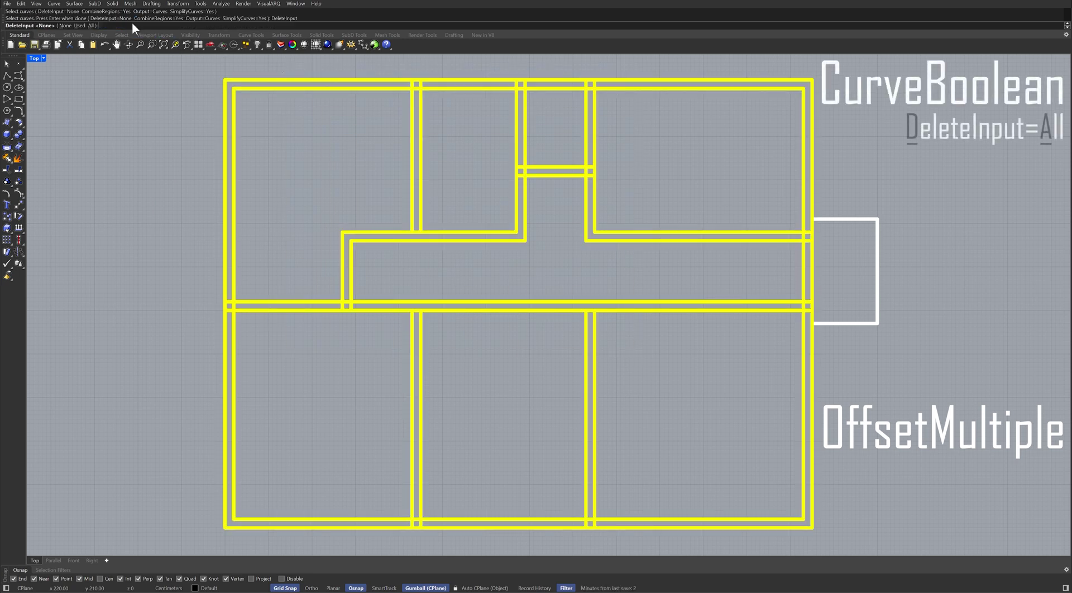
click(95, 25)
key(Return)
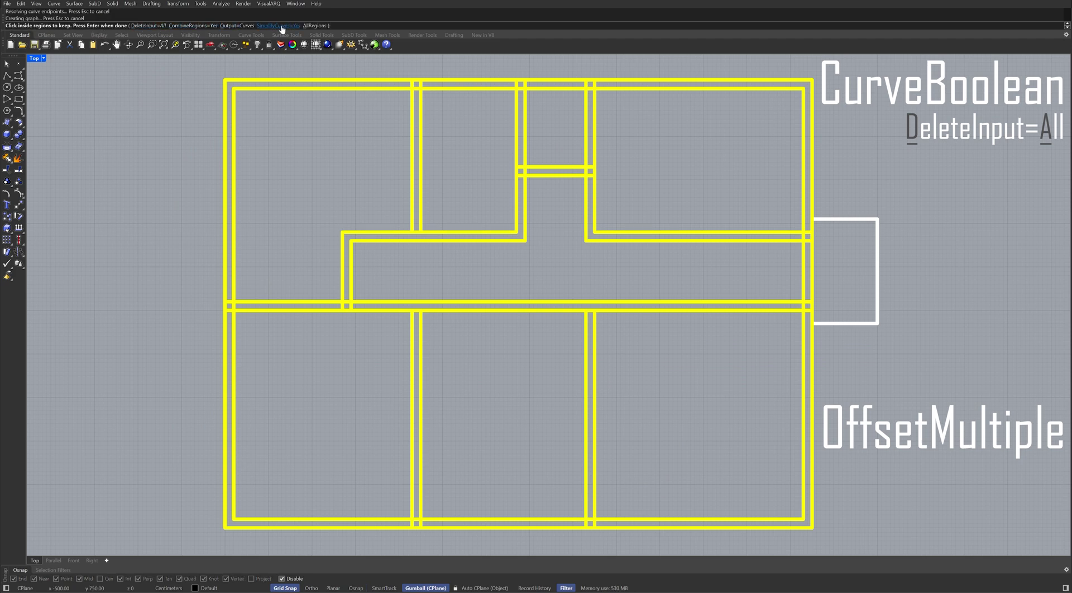
Pick all eight room and corridor regions to create the closed wall outlines.
click(320, 26)
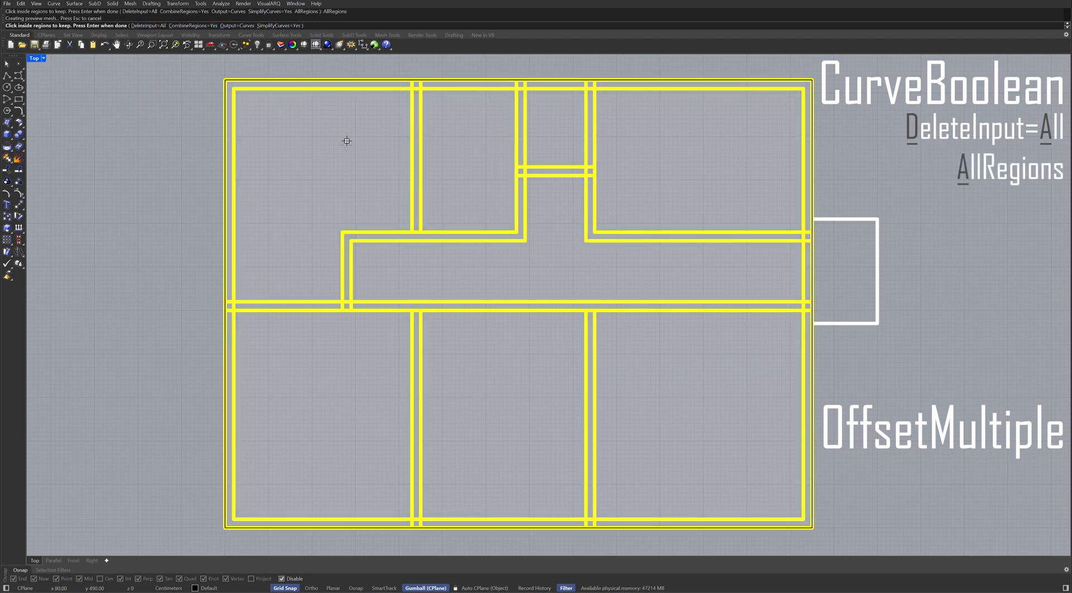
click(455, 149)
click(548, 140)
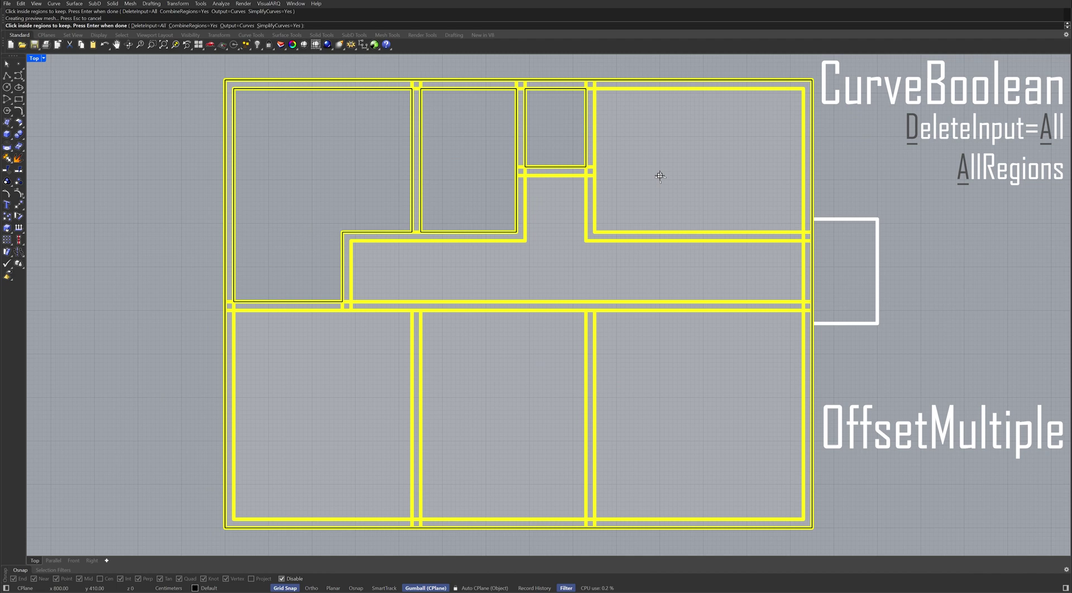
click(660, 176)
click(656, 268)
click(652, 364)
click(517, 371)
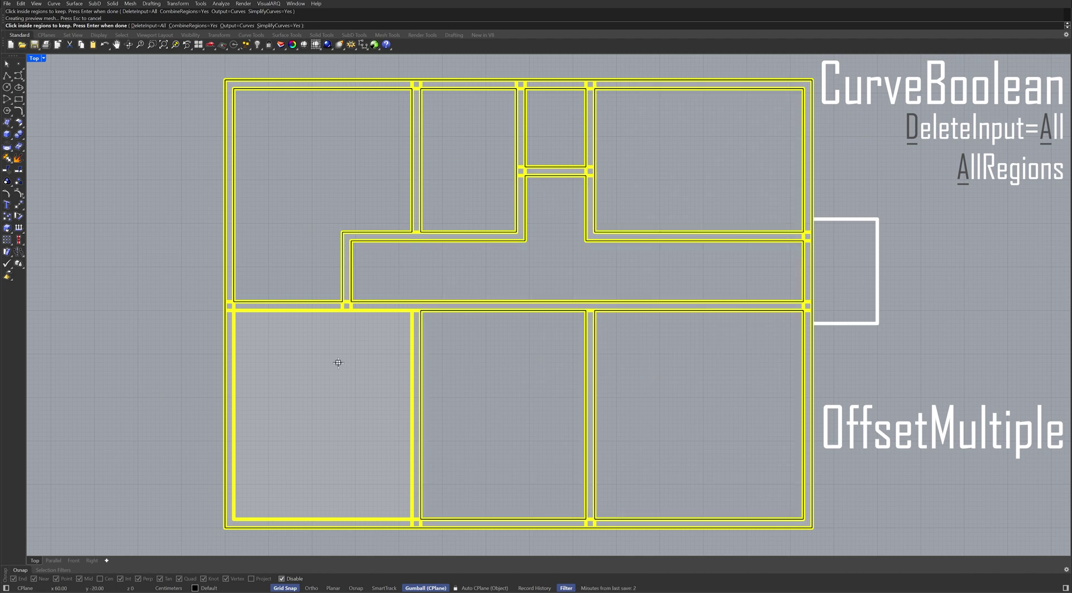
click(335, 363)
key(Return)
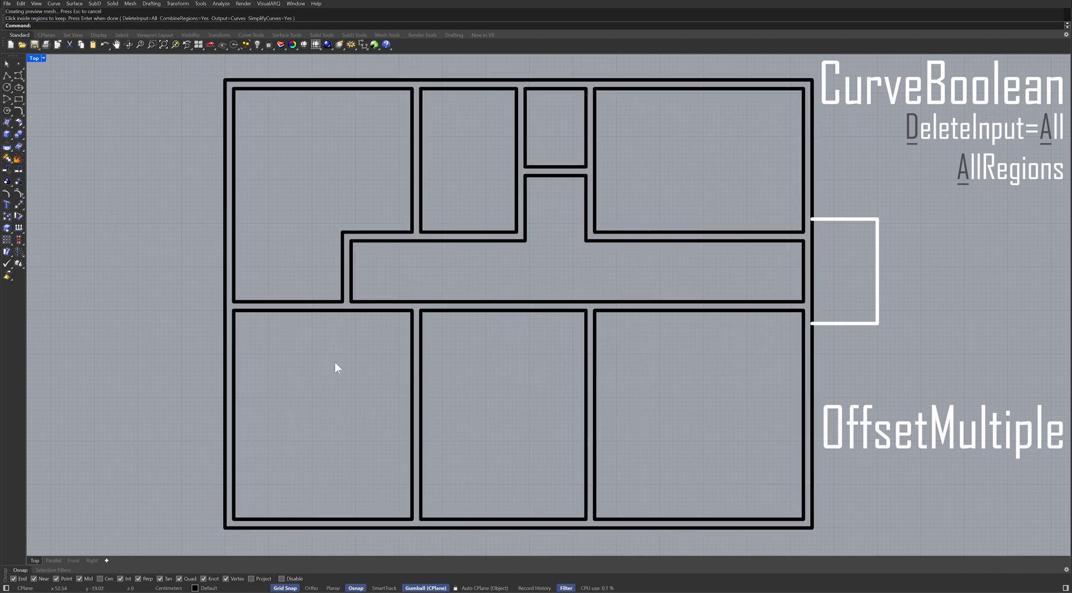
Offset the white bracket outward to the right four times at distance 30.
click(877, 252)
text(OffsetMultiple)
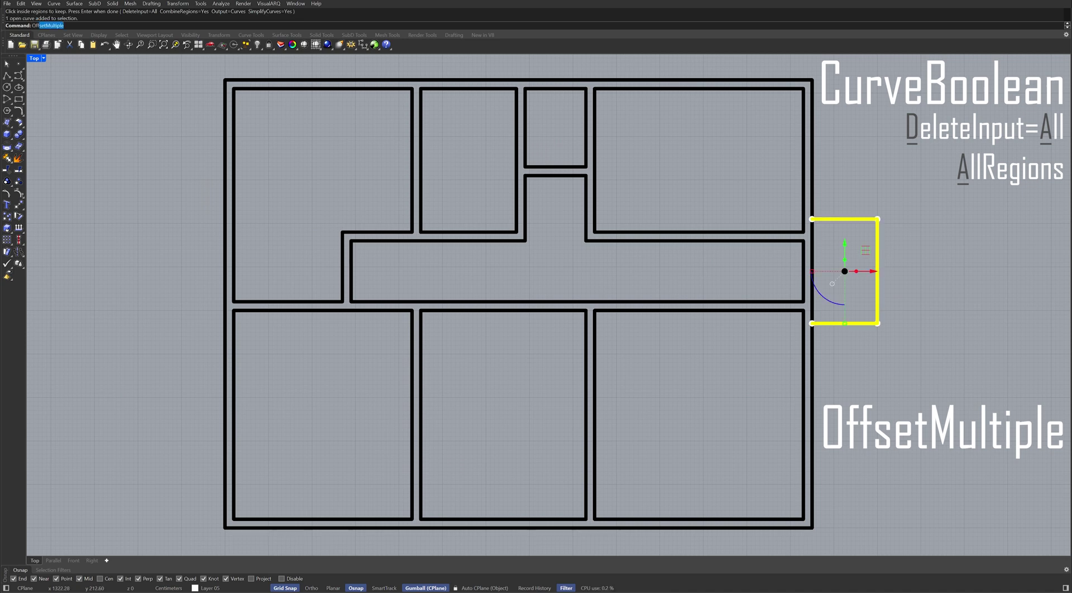
key(Return)
text(d)
key(Return)
text(30)
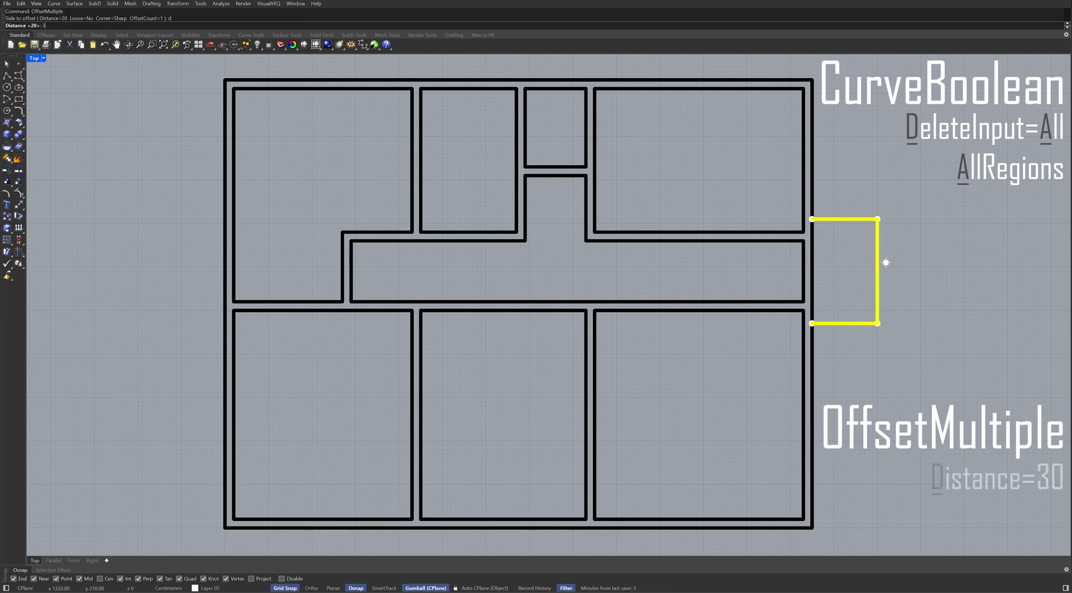
key(Return)
text(o)
key(Return)
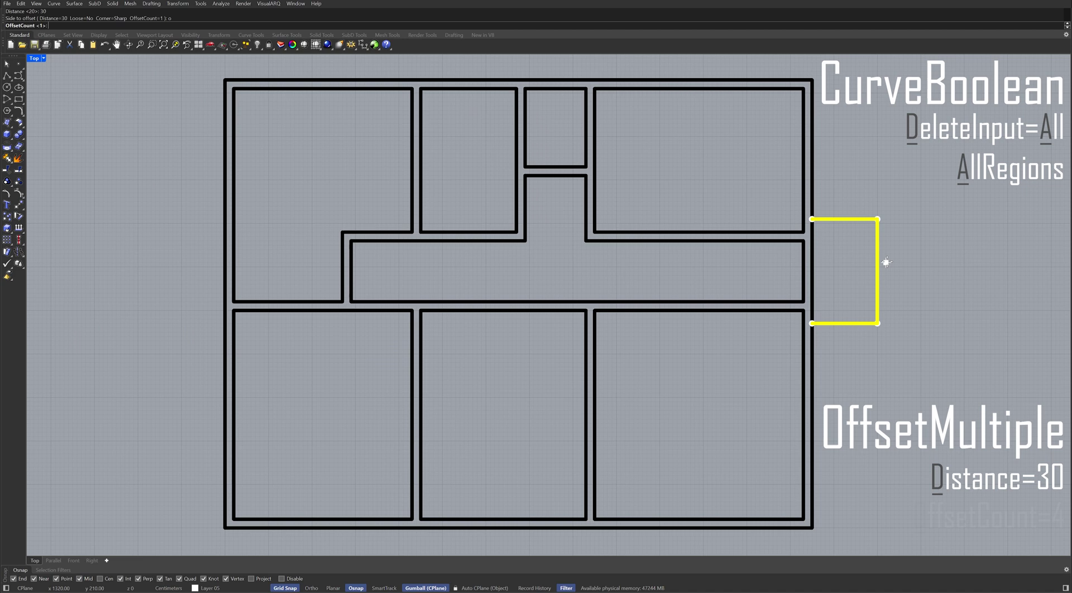
text(4)
key(Return)
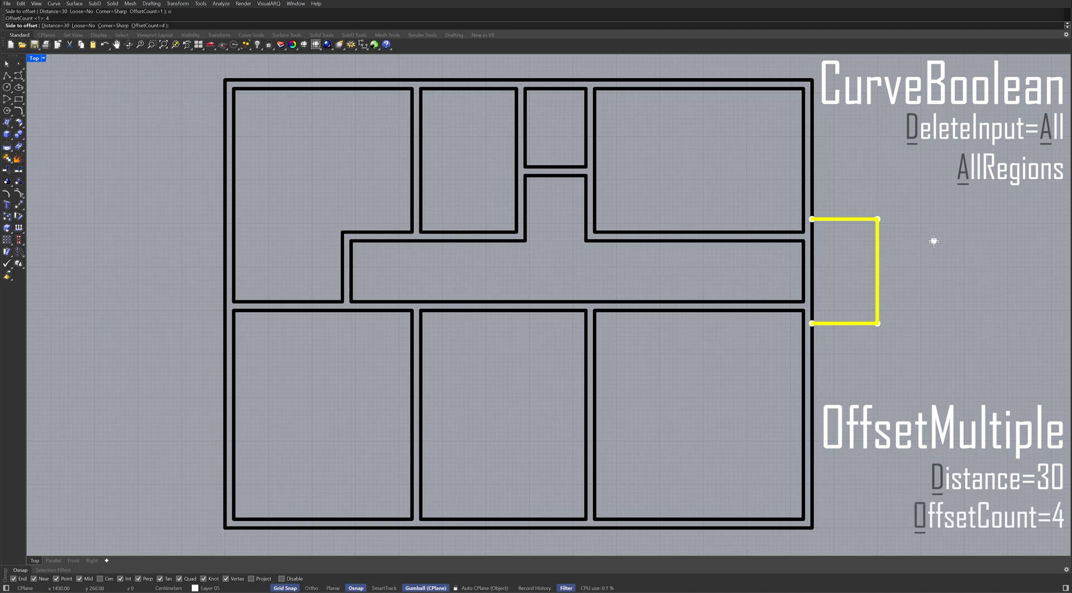
click(934, 241)
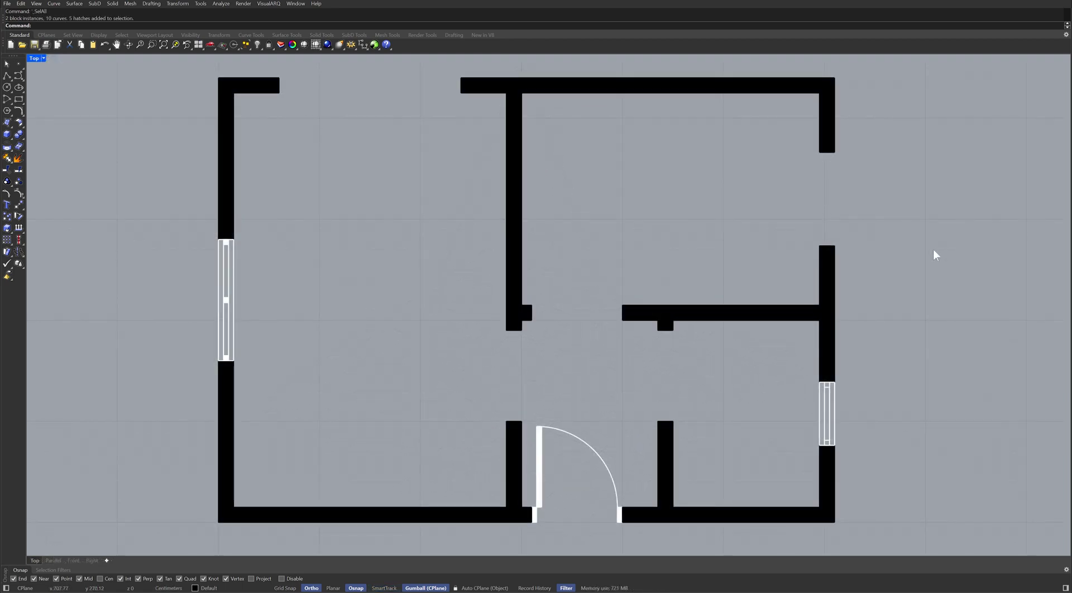
Orient a copy of the left window with one-direction scaling, referencing its top and bottom ends.
text(Orient3Pt)
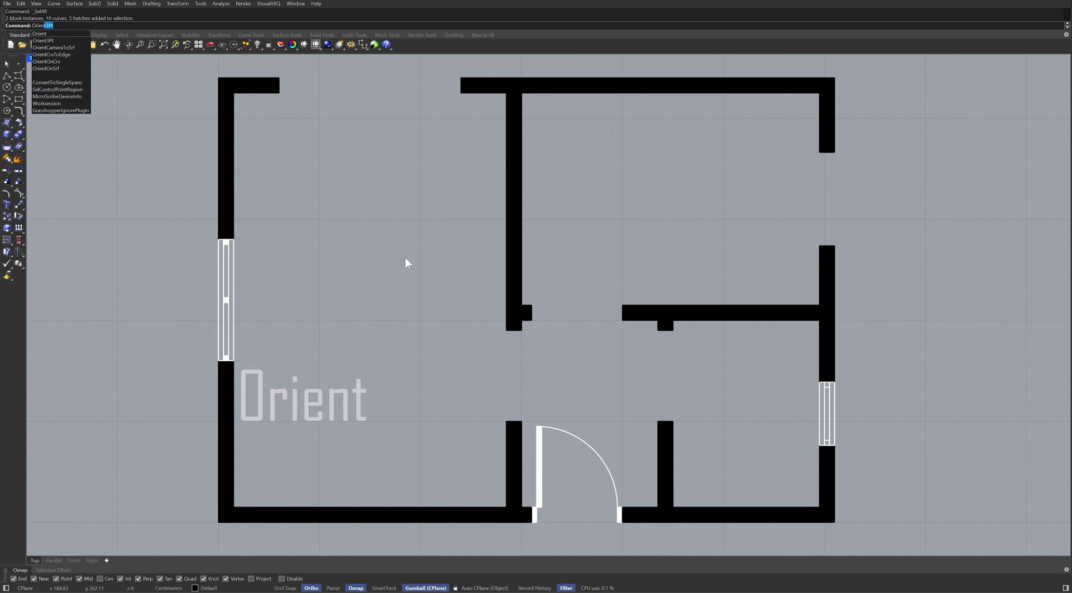
key(Return)
click(229, 268)
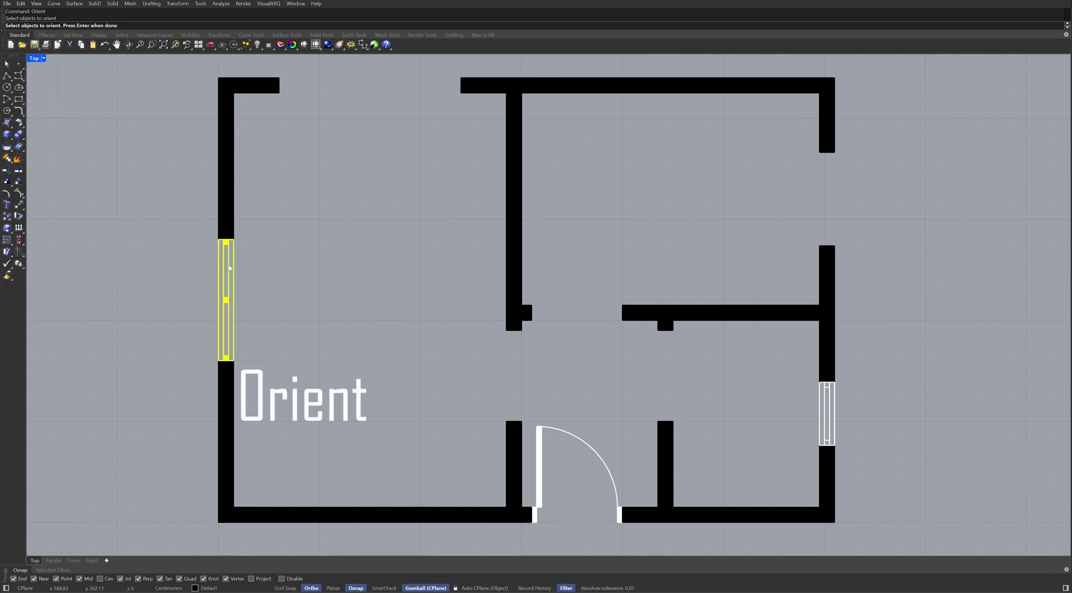
key(Return)
text(c)
key(Return)
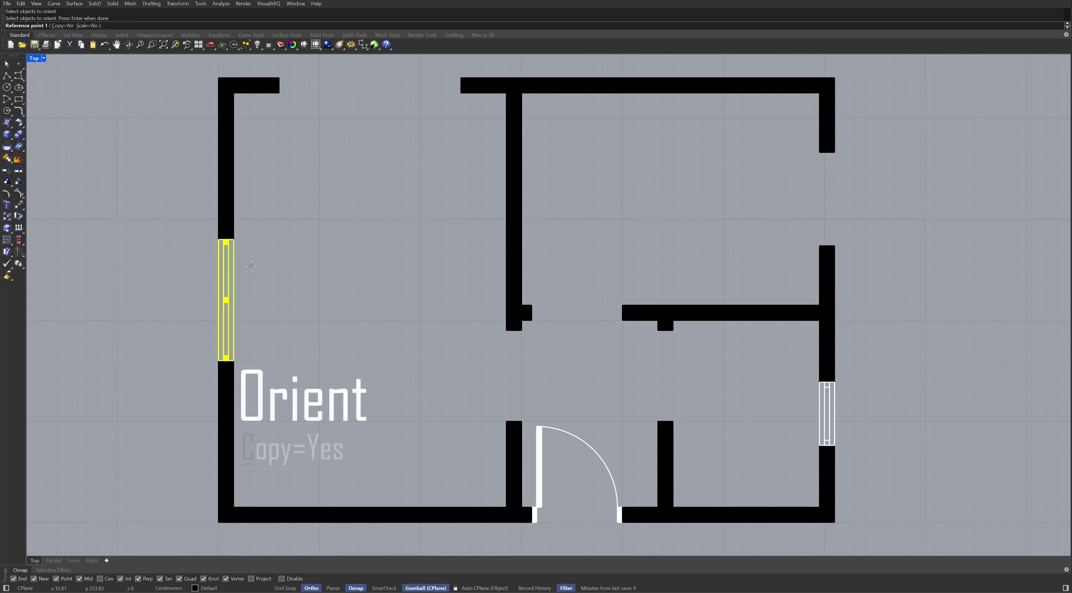
text(s)
key(Return)
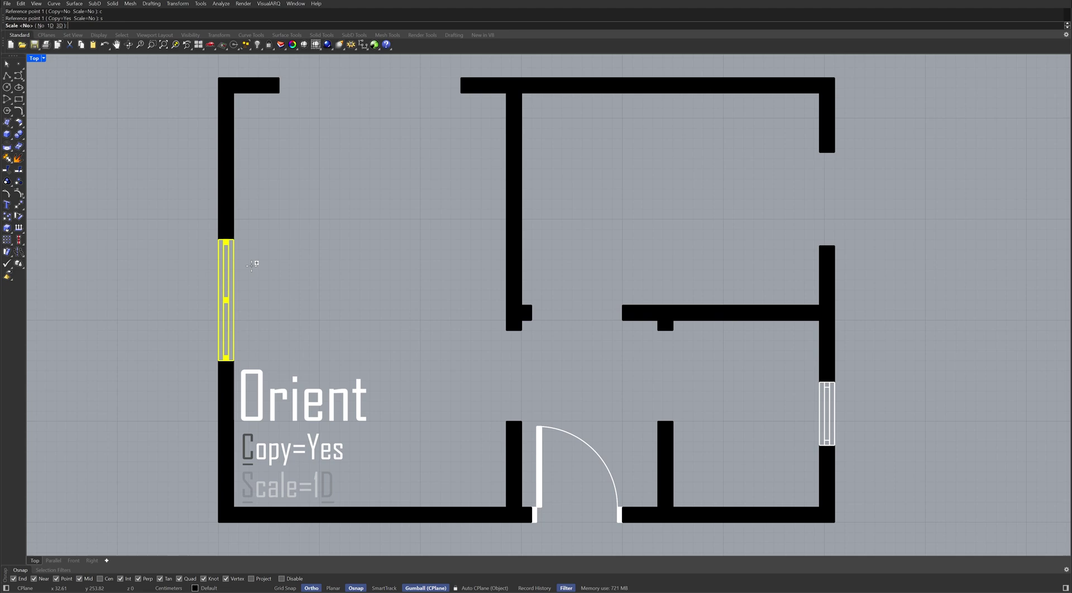
key(Return)
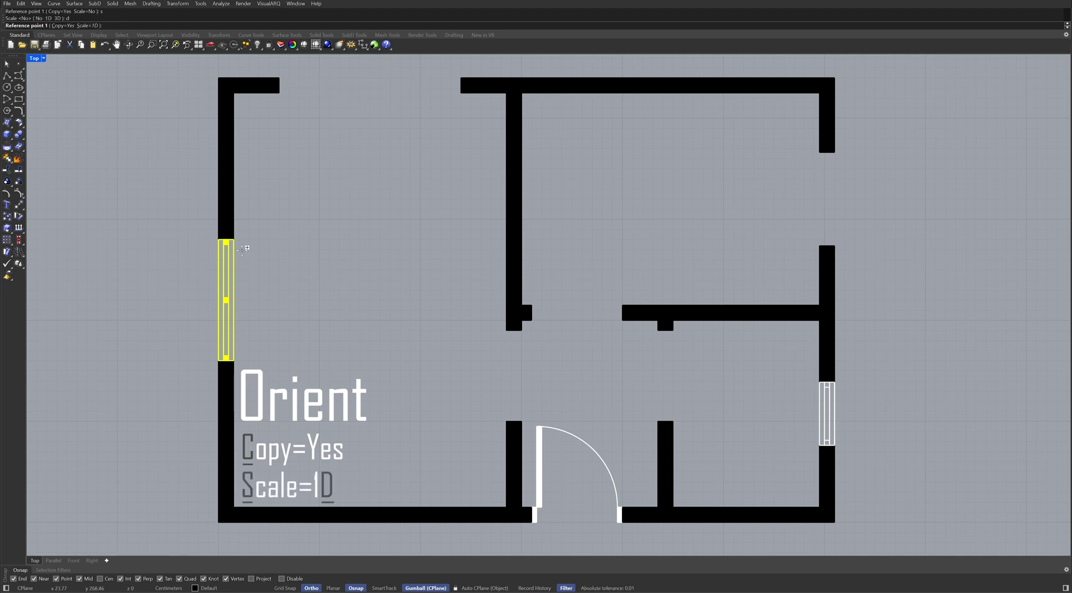
click(234, 240)
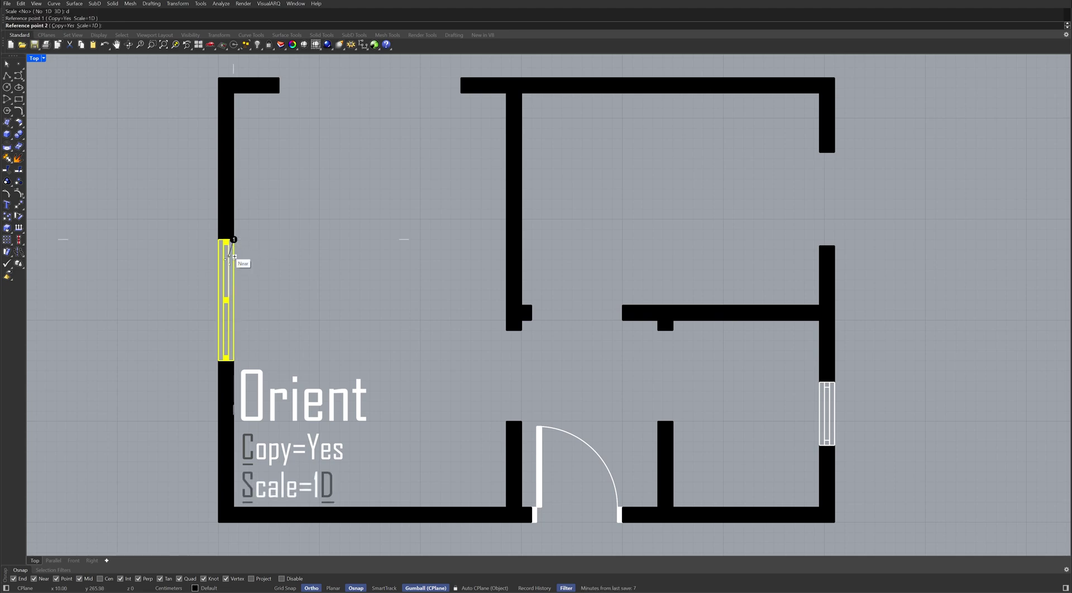
click(234, 360)
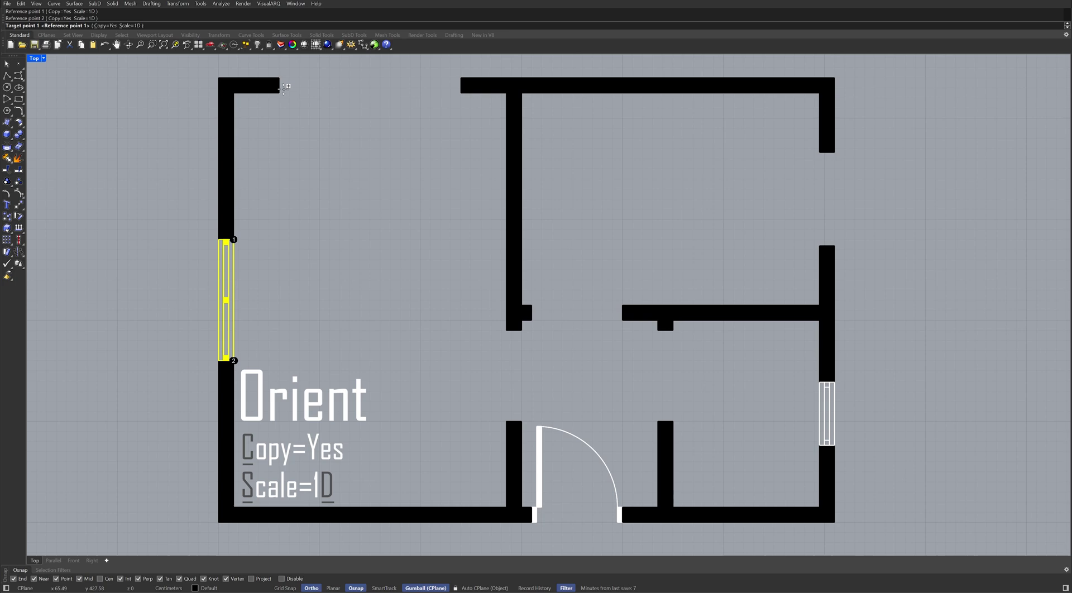
Place window copies in the top wall opening and the upper right wall opening.
click(279, 77)
click(461, 77)
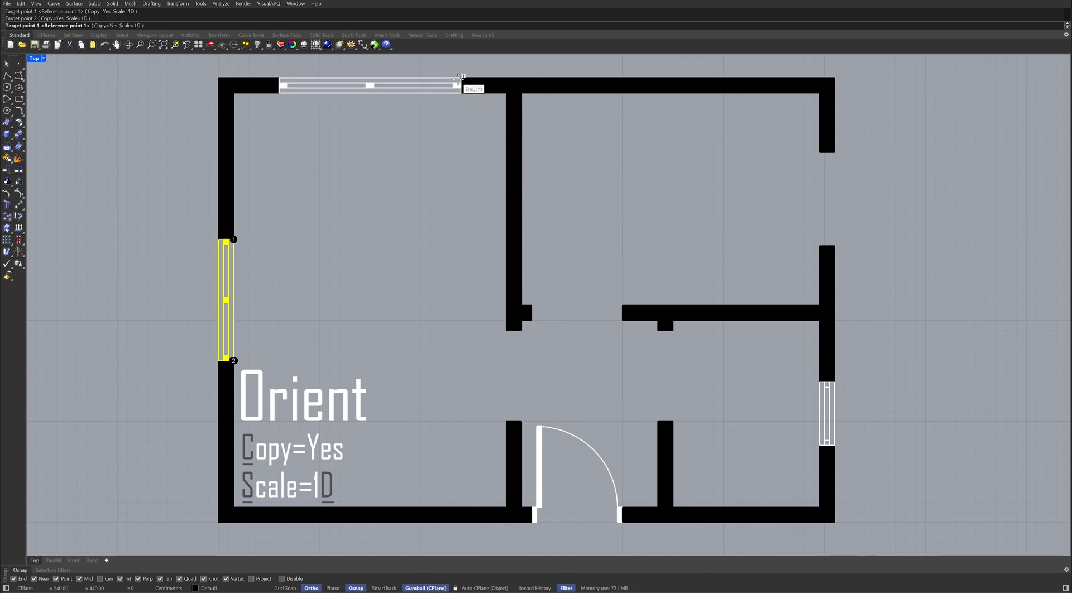
click(835, 152)
click(836, 244)
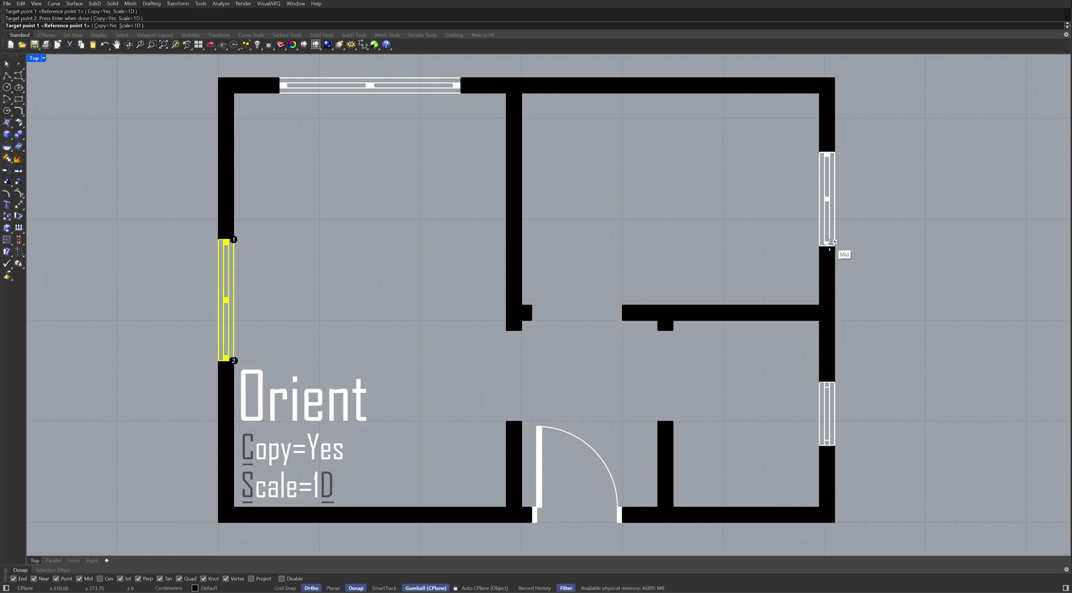
key(Return)
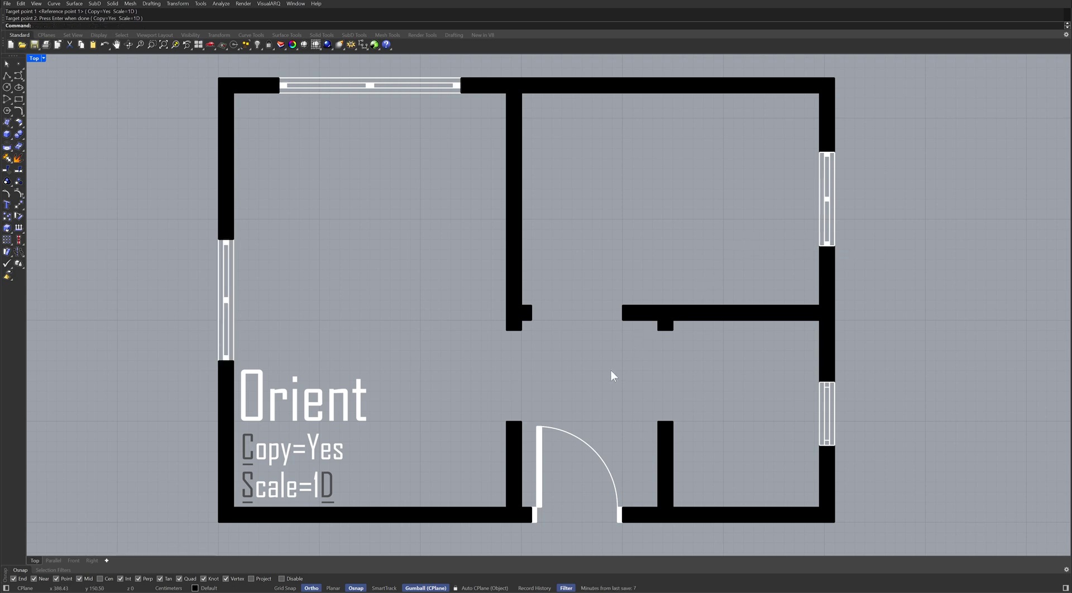
Repeat Orient on the entrance door, referencing its left and right ends.
key(Return)
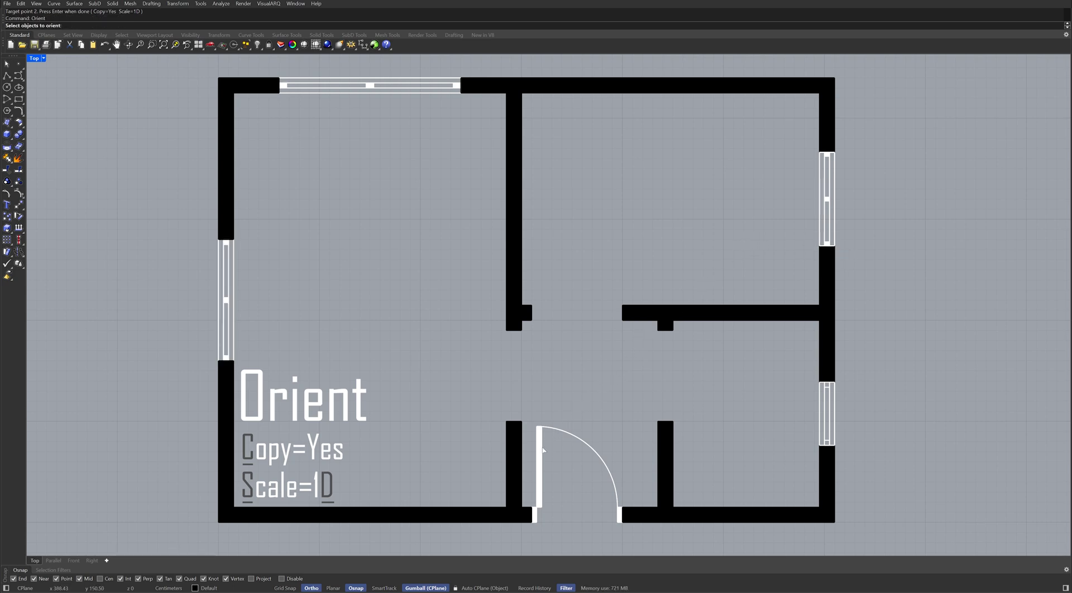
click(539, 452)
key(Return)
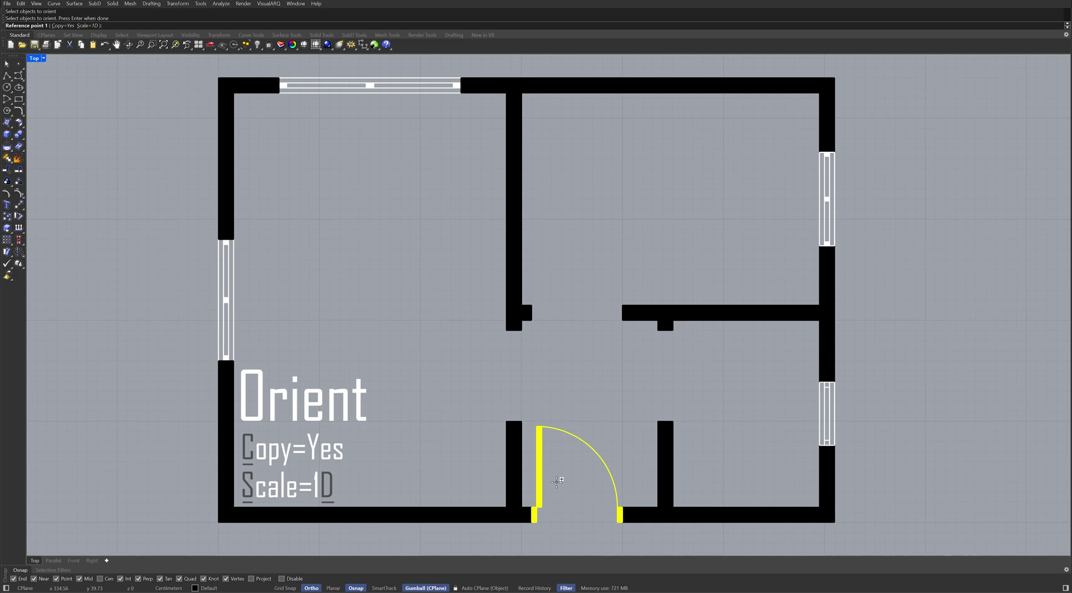
click(534, 514)
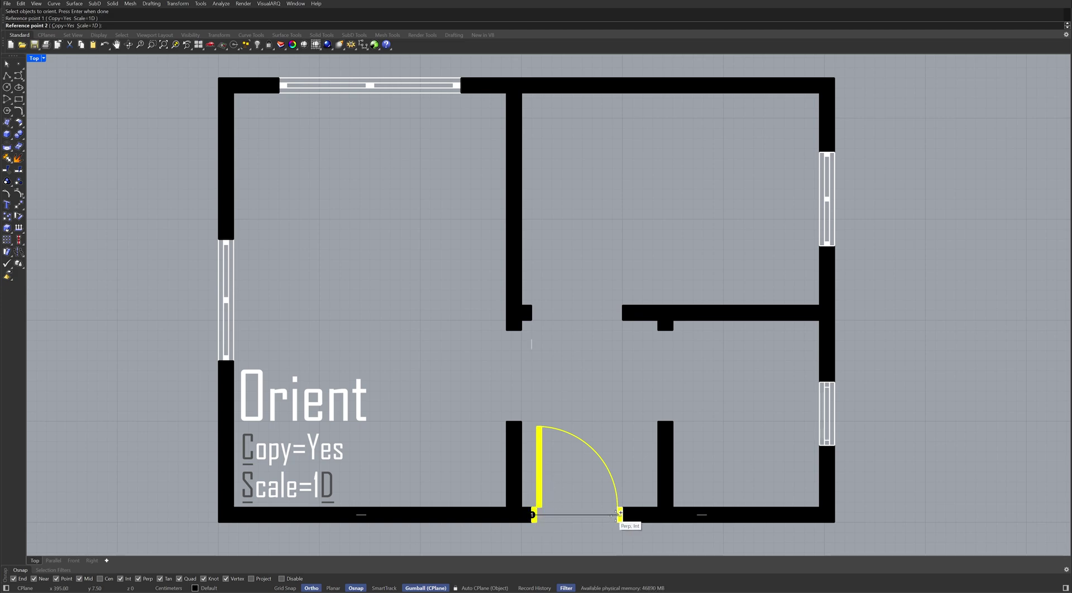
click(621, 514)
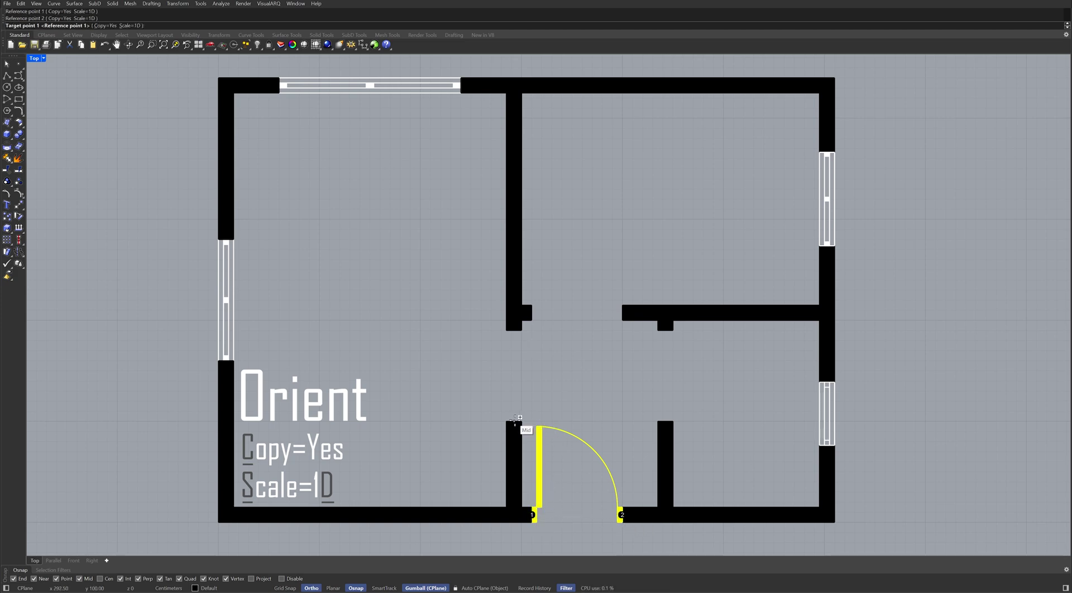
Fit 3D-scaled door copies into the left, upper and right interior openings.
click(514, 420)
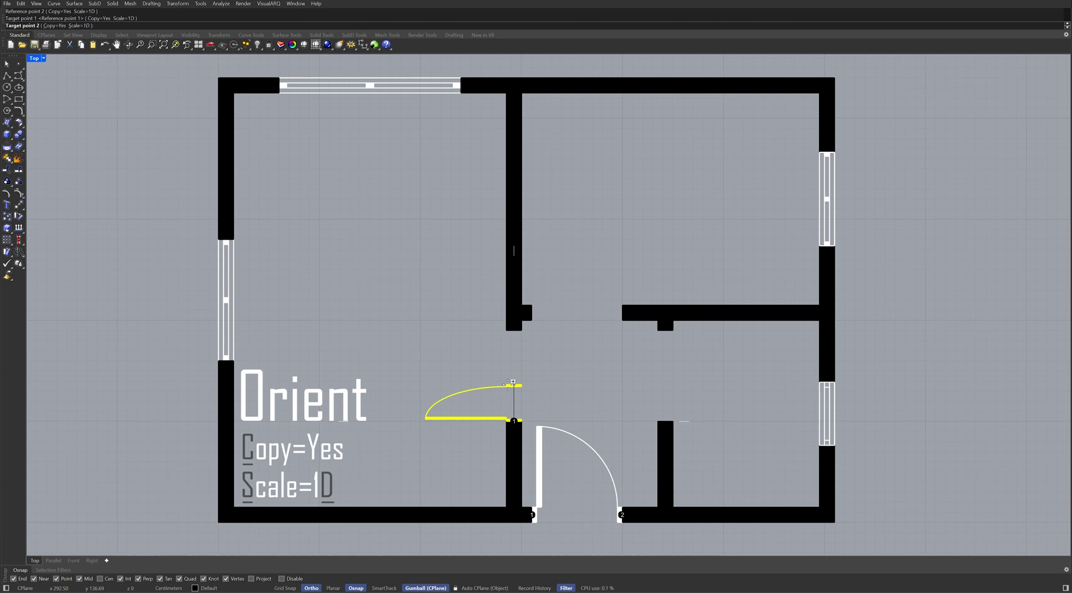
text(s)
key(Return)
text(3)
key(Return)
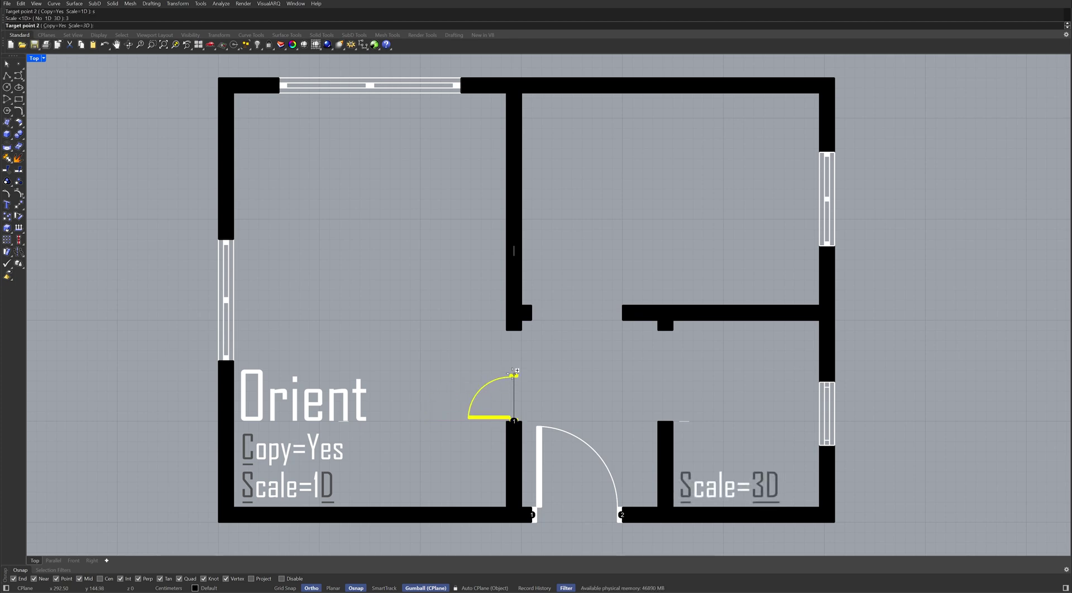
click(525, 328)
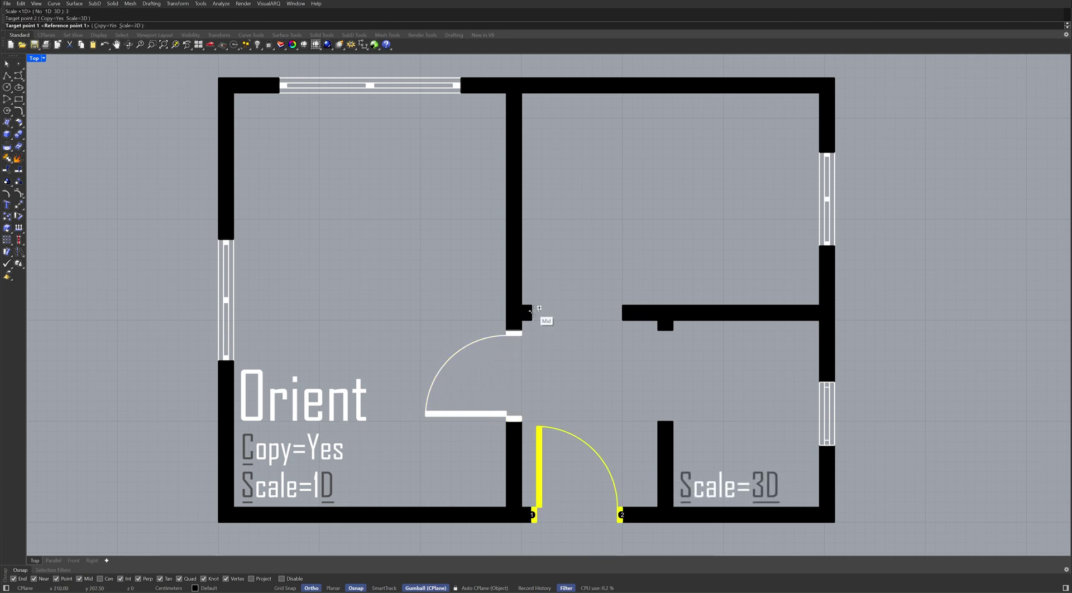
click(533, 313)
click(622, 313)
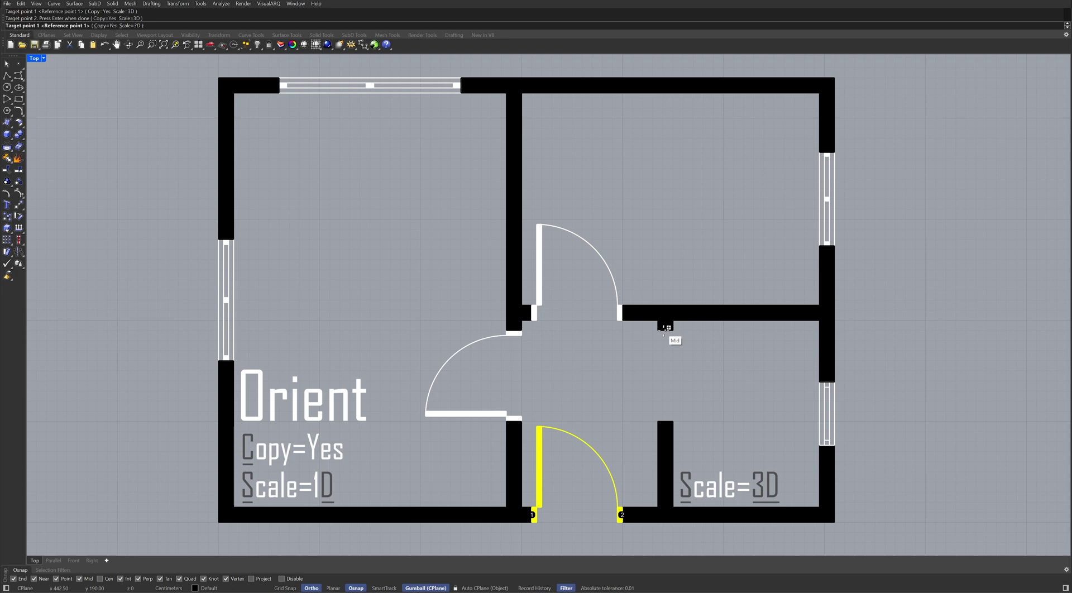
click(665, 329)
click(665, 419)
key(Return)
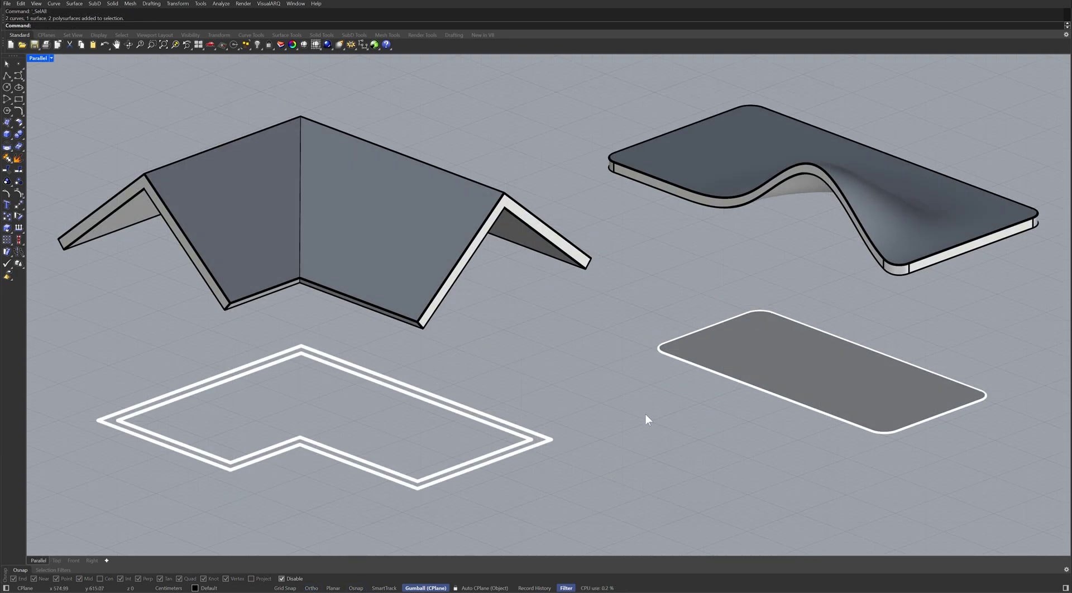
Extrude the L-shaped outline curves up to the gabled roof with ExtrudeCrv ToBoundary.
text(ExtrudeCrv)
key(Return)
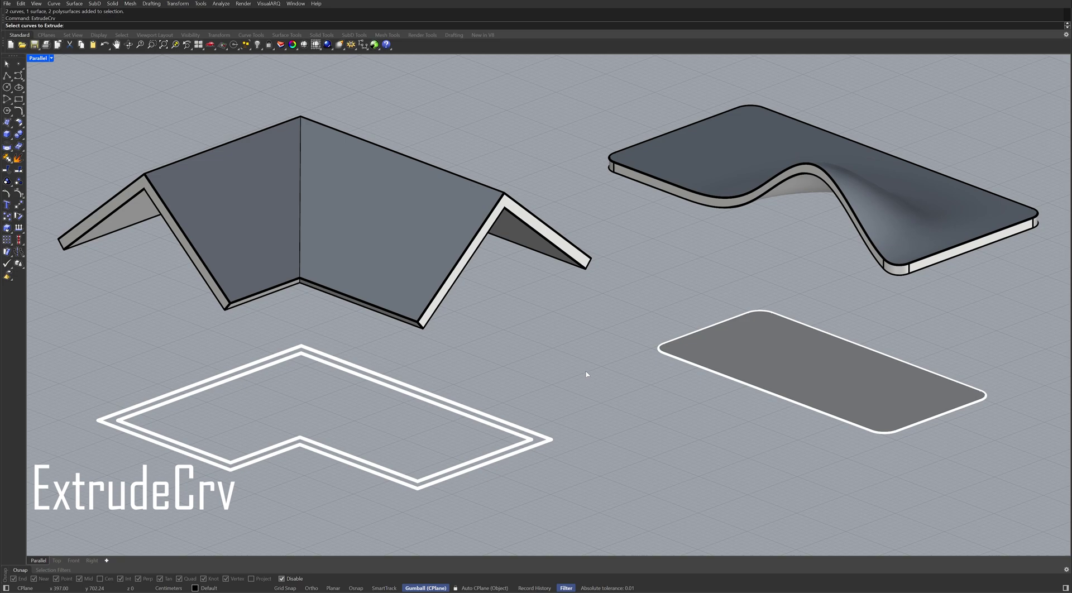
drag(473, 430, 465, 439)
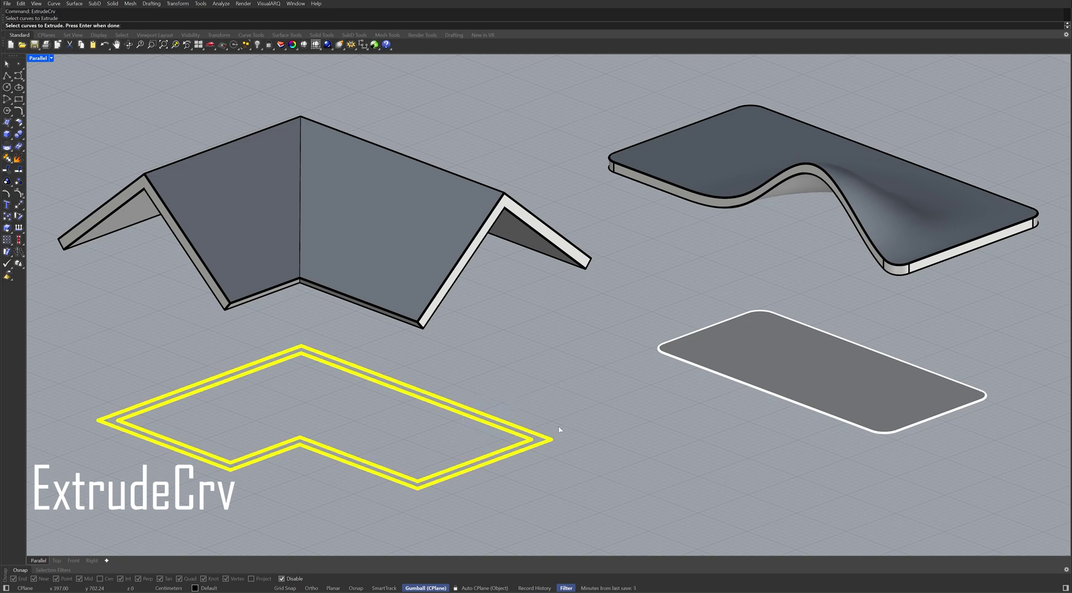
key(Return)
text(t)
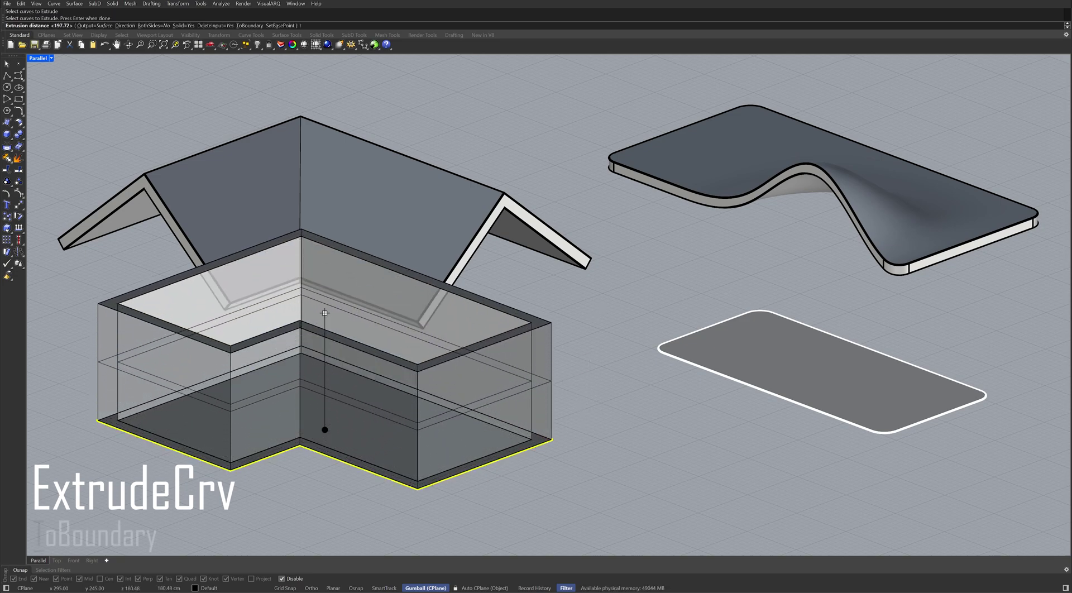
key(Return)
click(424, 220)
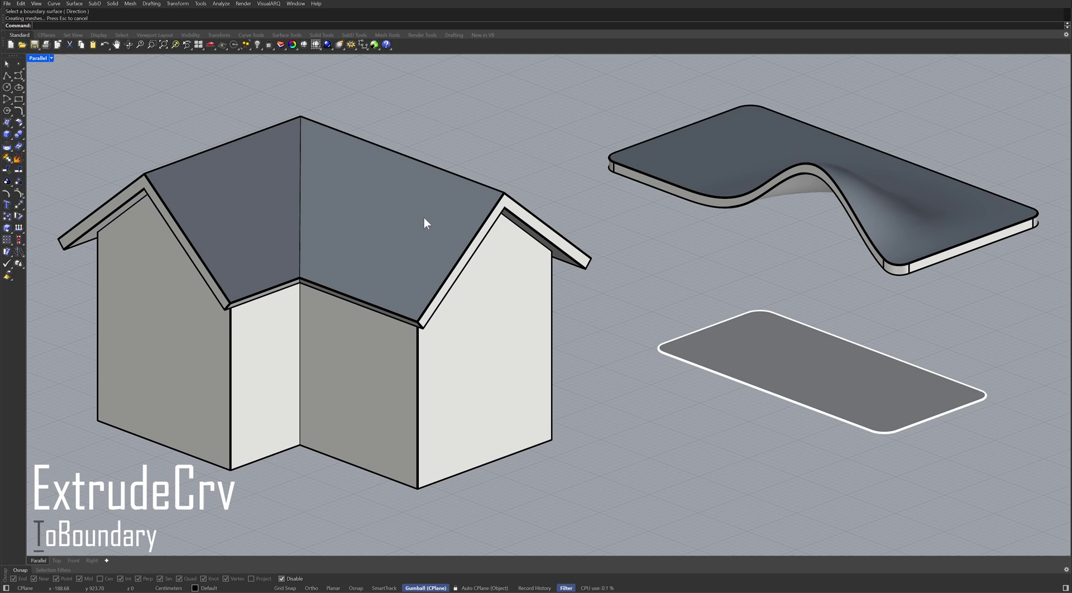
Extrude the rounded flat slab up to the wavy roof with ExtrudeSrf ToBoundary.
text(extrudesrf)
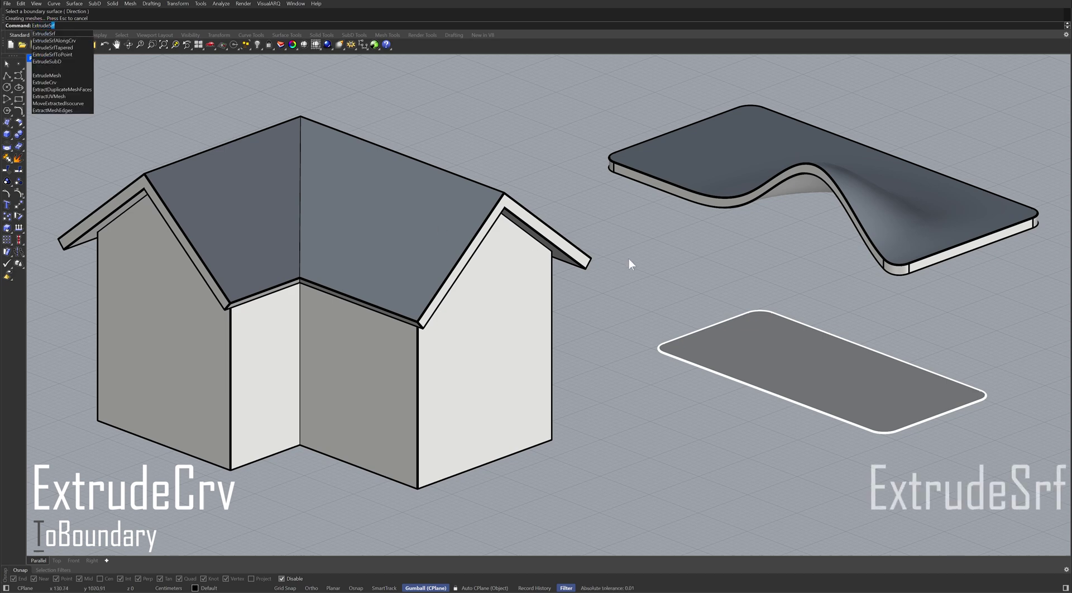
key(Return)
click(721, 347)
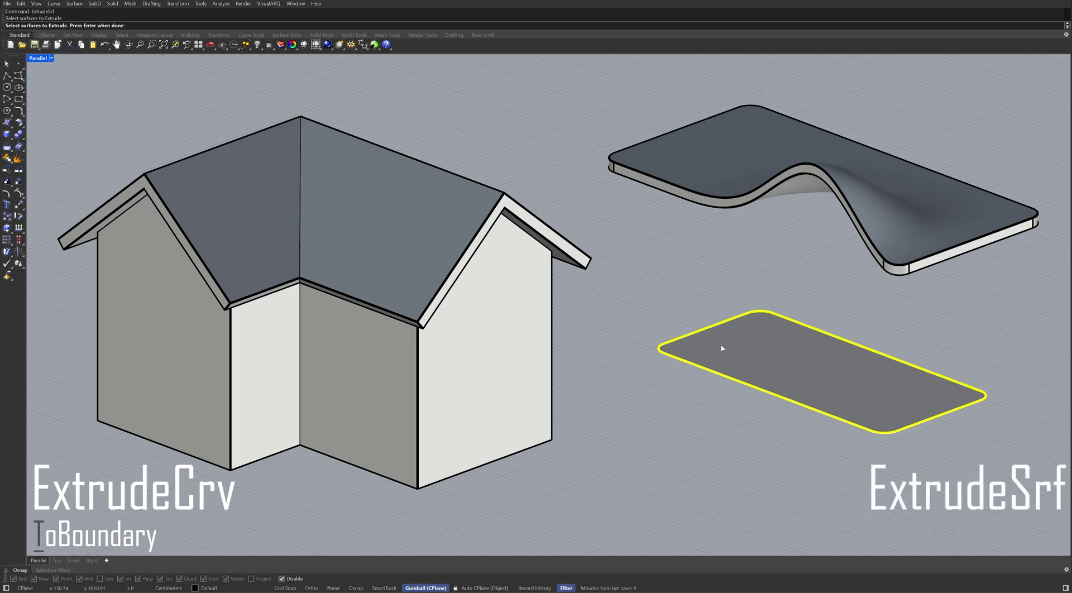
key(Return)
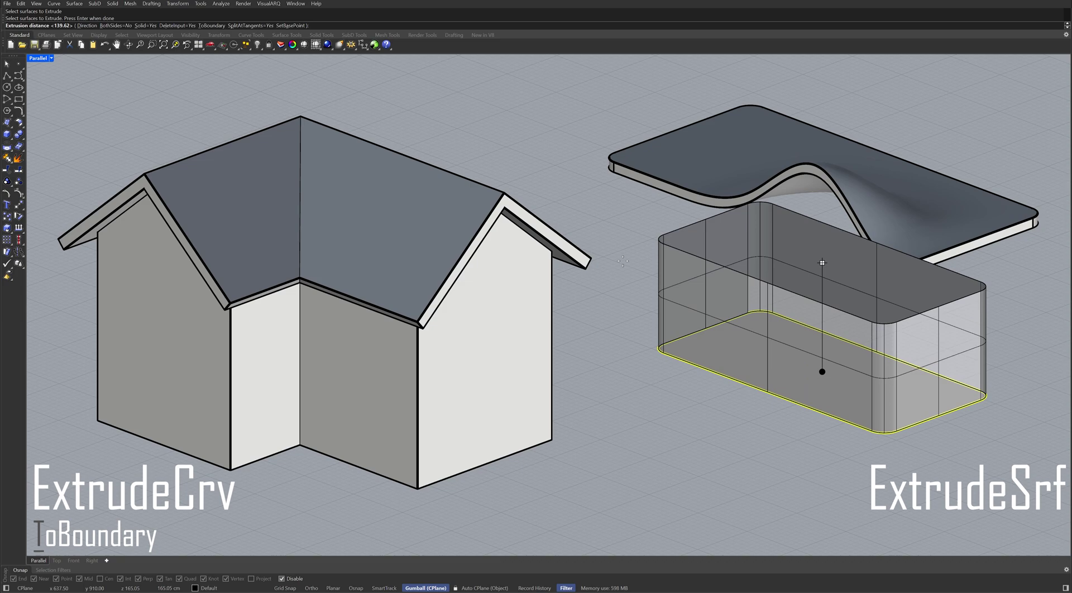
text(t)
key(Return)
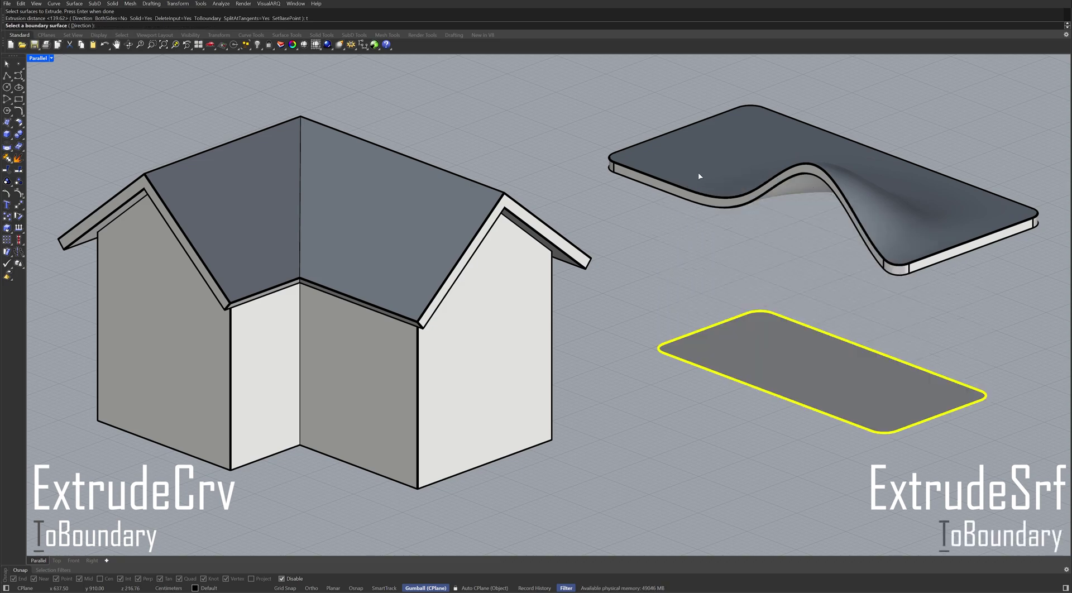
click(714, 164)
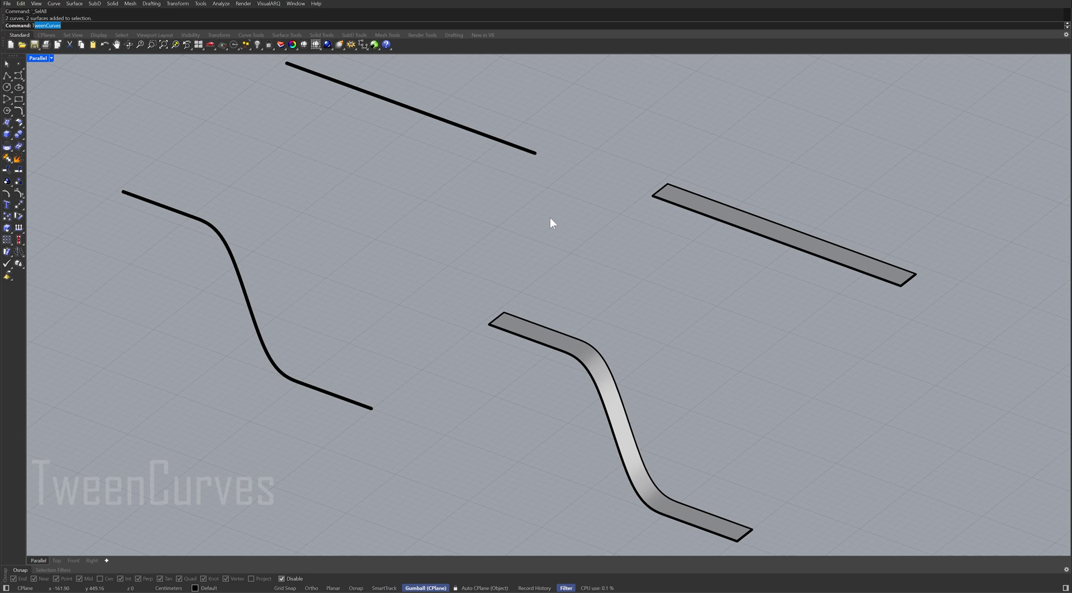
Generate ten tween curves between the straight line and the S-curve.
click(498, 139)
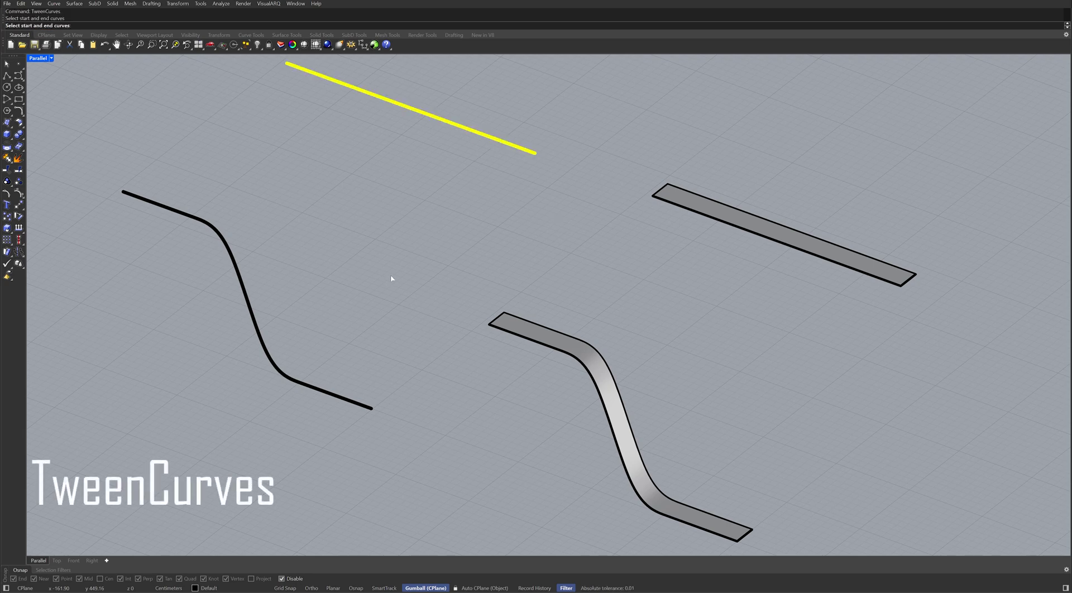
click(323, 390)
text(10)
key(Return)
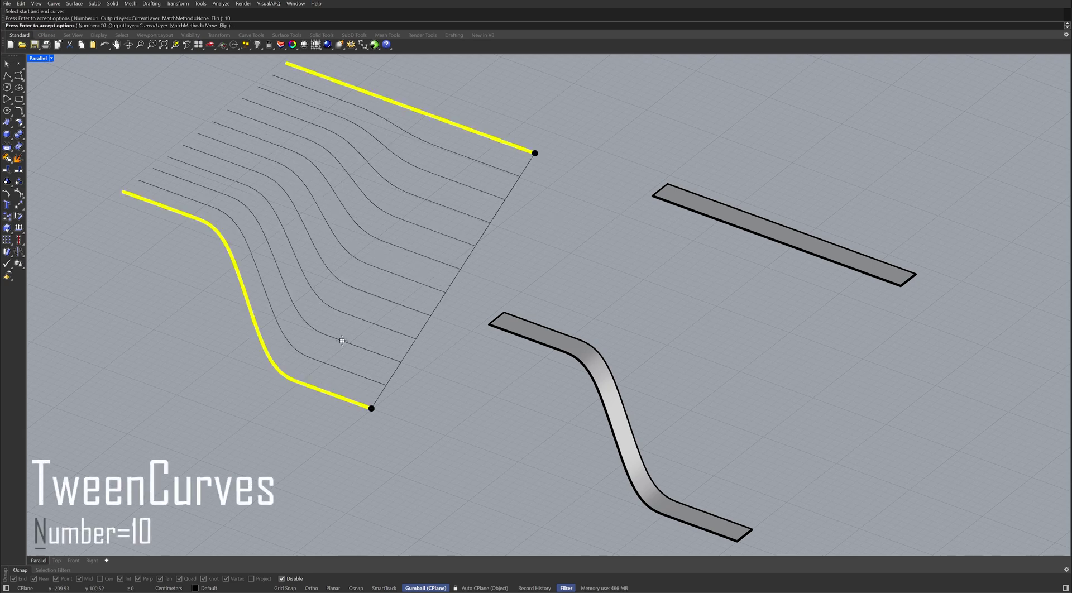
key(Return)
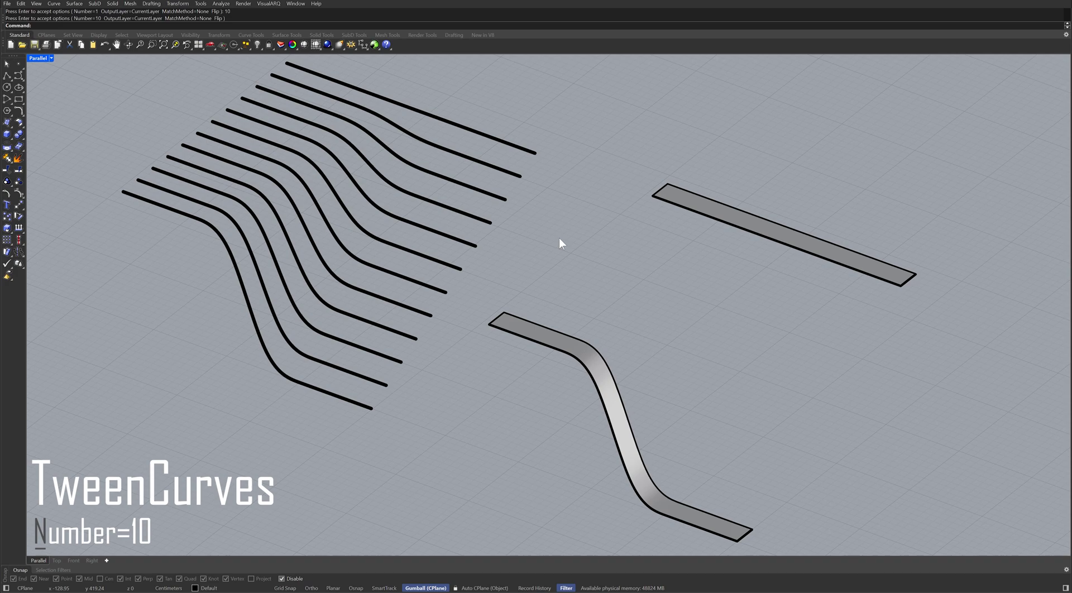
Generate ten tween surfaces between the flat strip and the S-shaped strip.
text(TweenSurfaces)
key(Return)
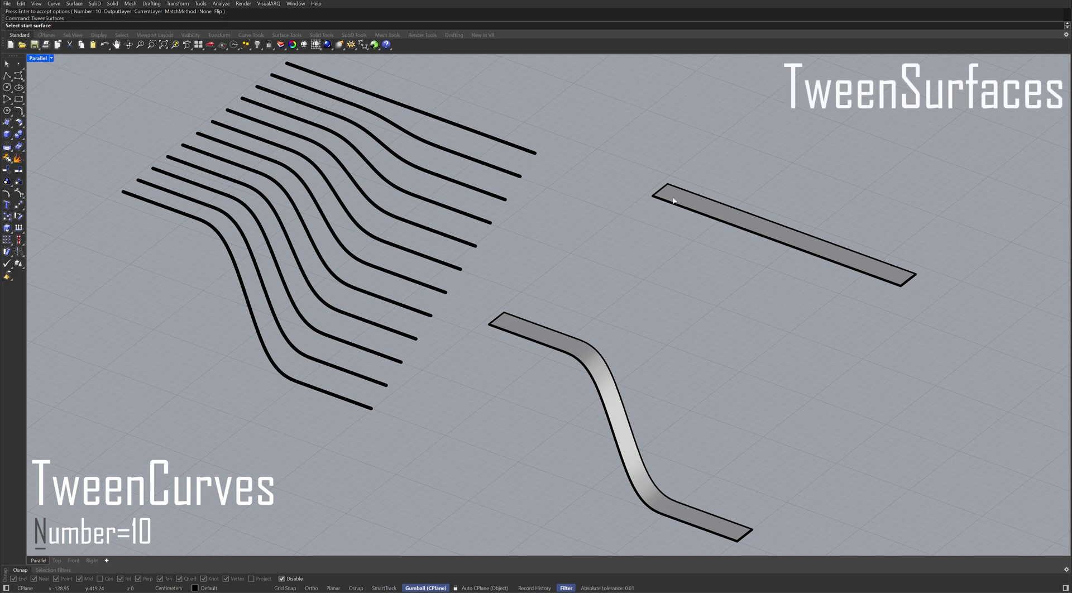
click(674, 201)
click(523, 326)
text(10)
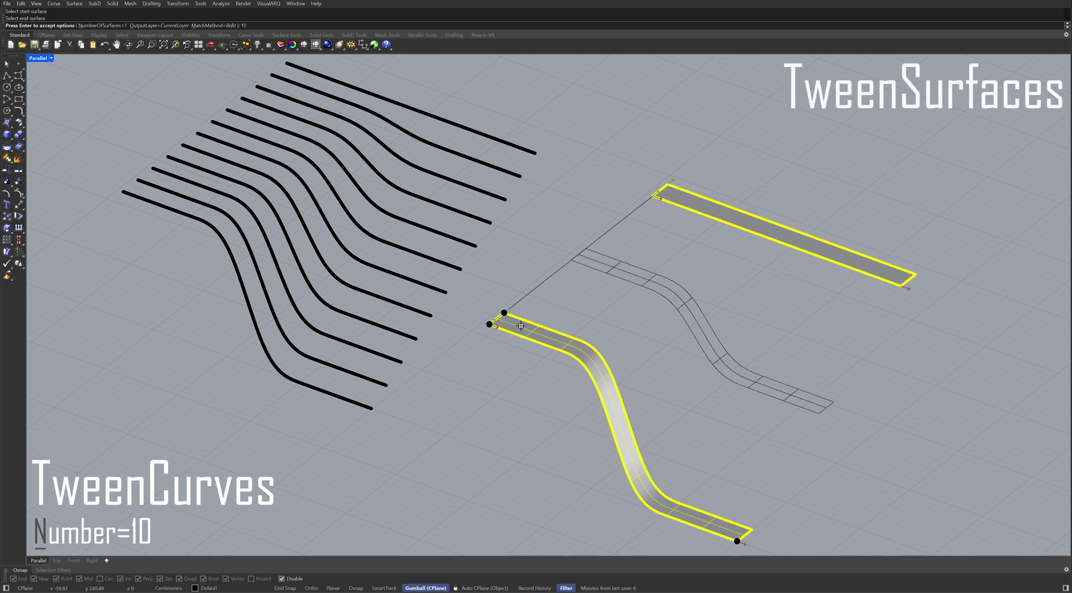
key(Return)
key(Return)
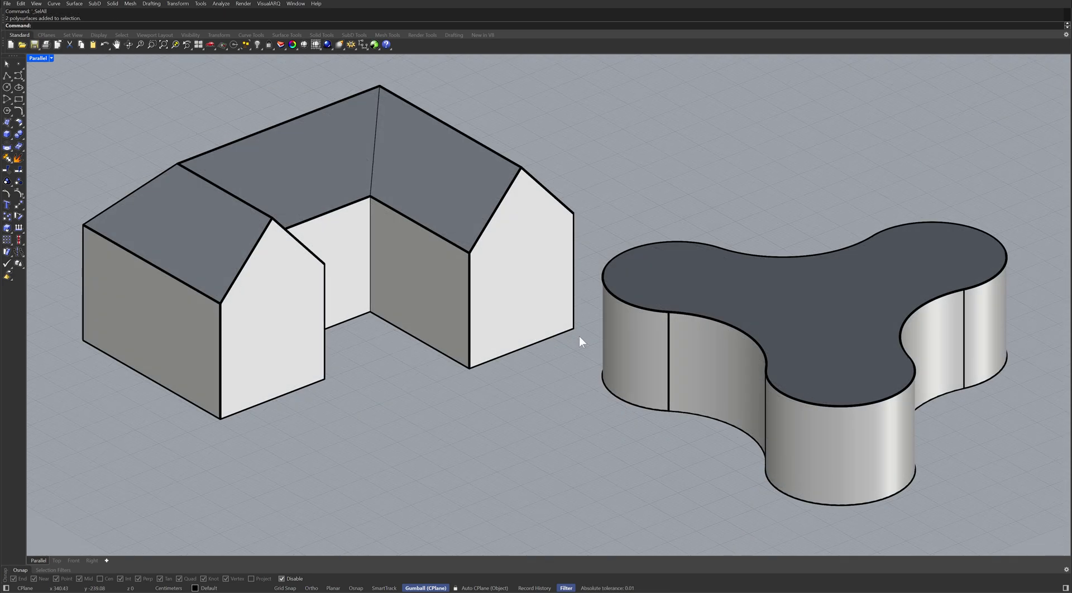
Shell the house at thickness 25, removing its two gable end faces.
text(hell)
key(Return)
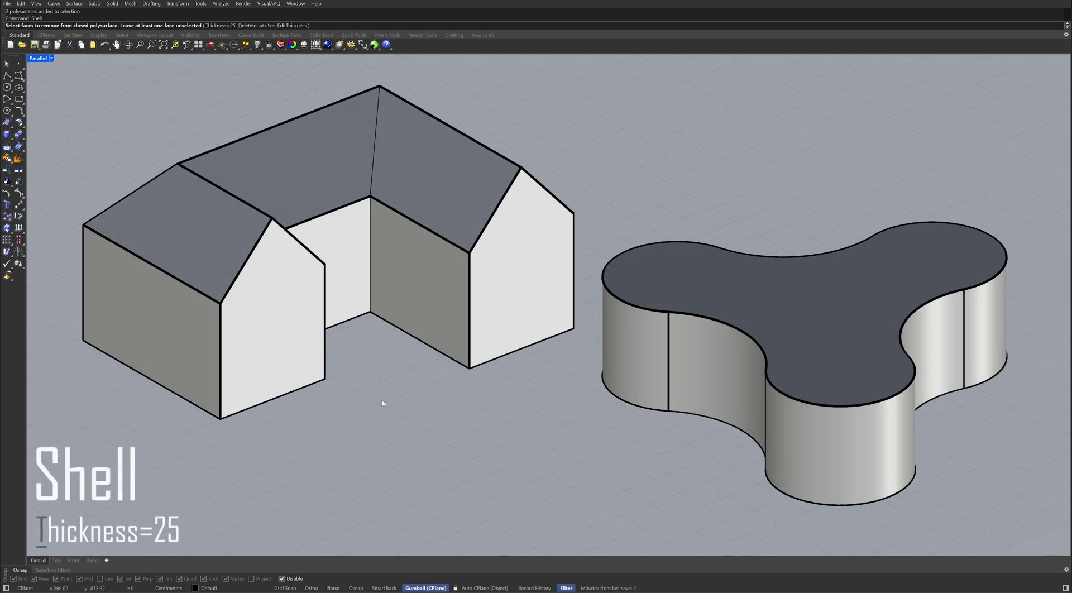
drag(296, 399, 275, 375)
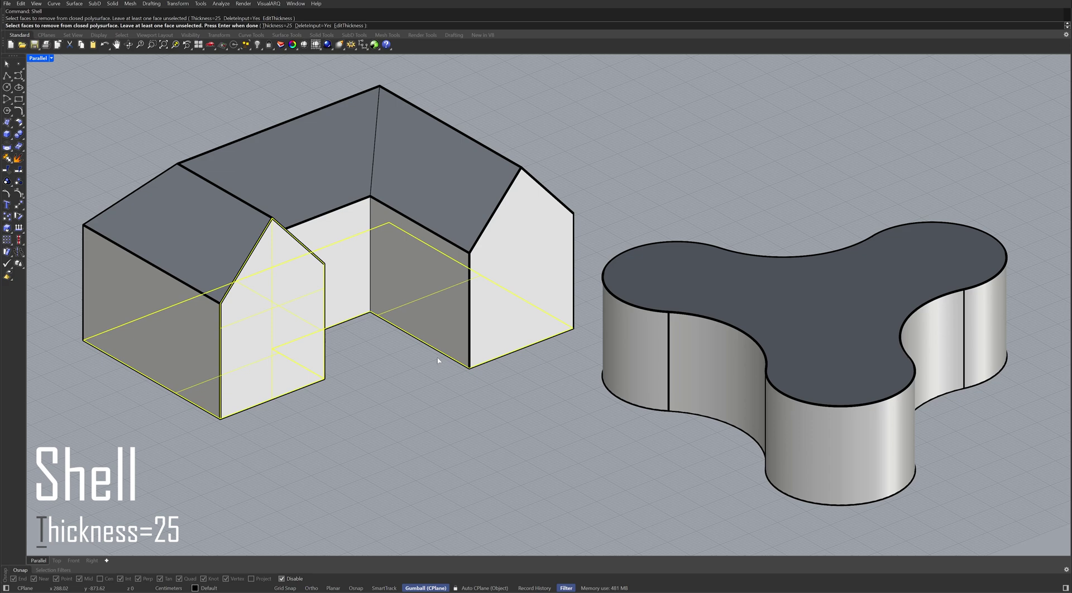
key(Return)
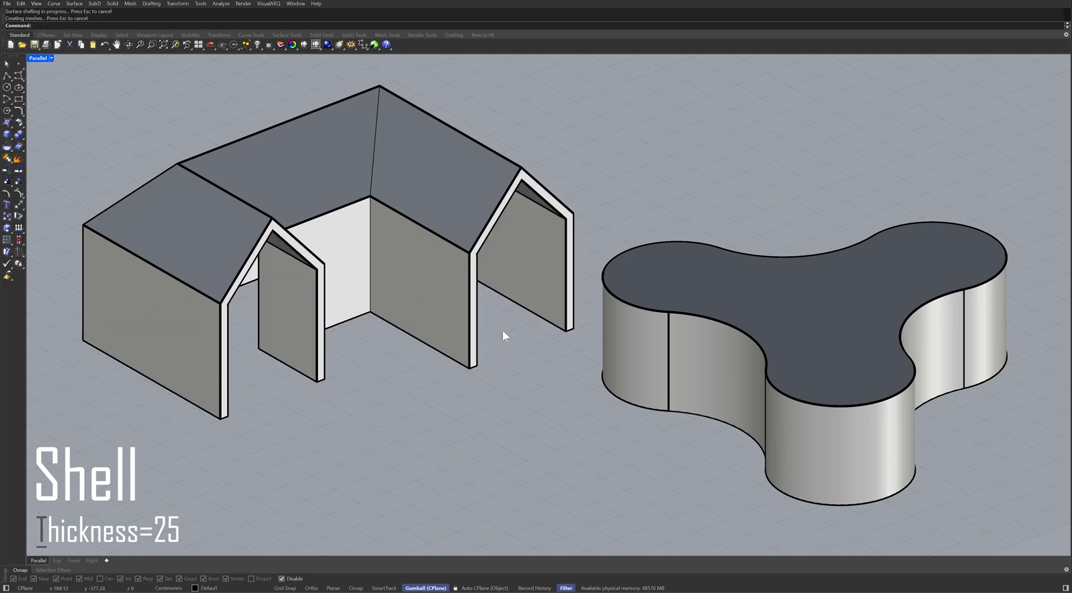
Shell the trefoil solid with its top face removed.
key(Return)
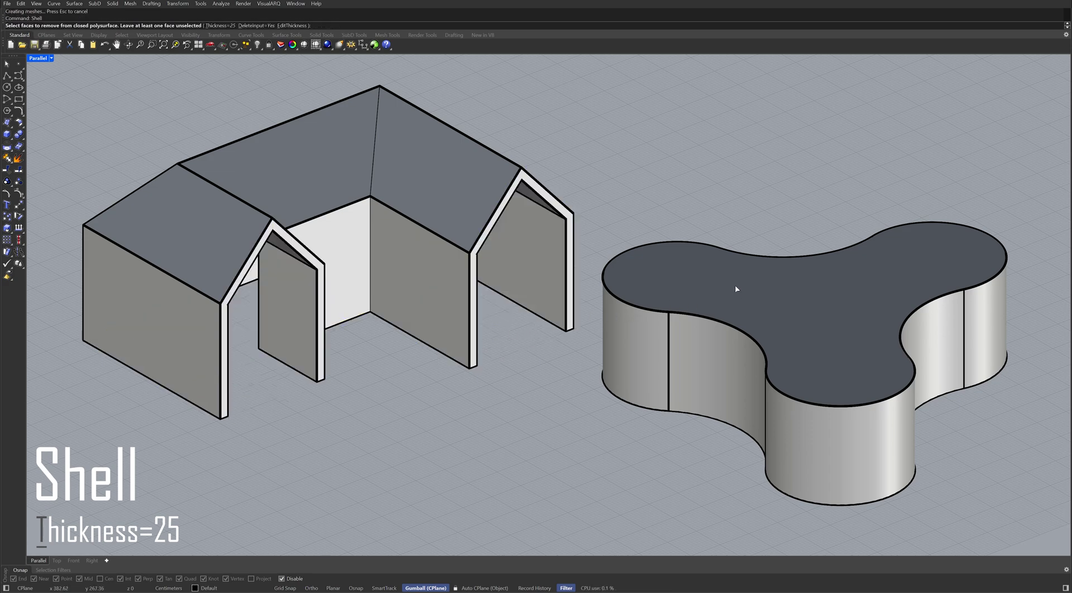
click(735, 287)
key(Return)
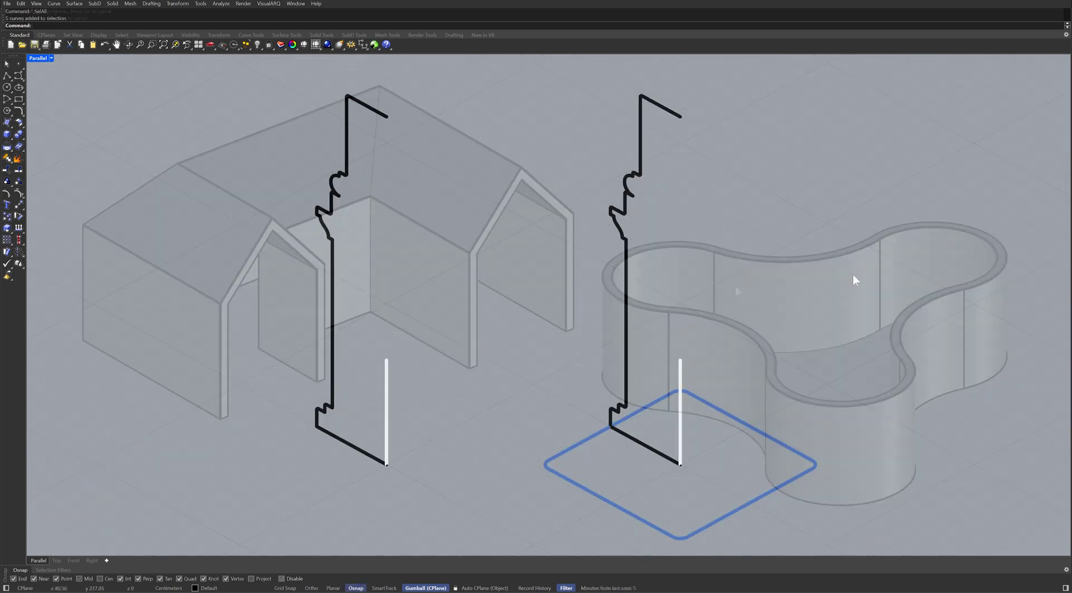
Revolve the left profile a full circle around the white line into a round column.
text(Revolve)
key(Return)
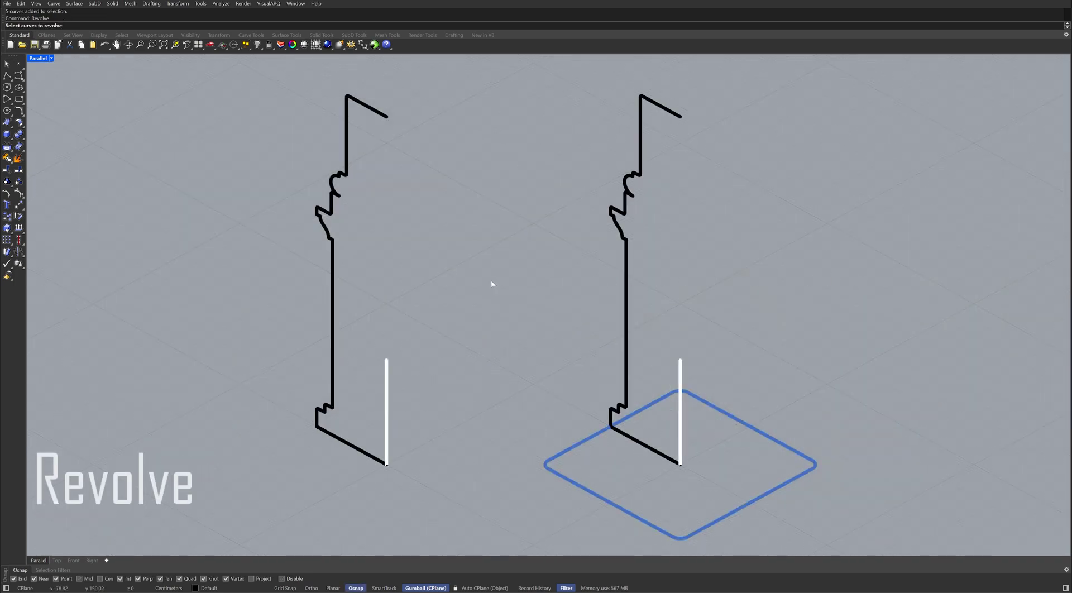
click(334, 286)
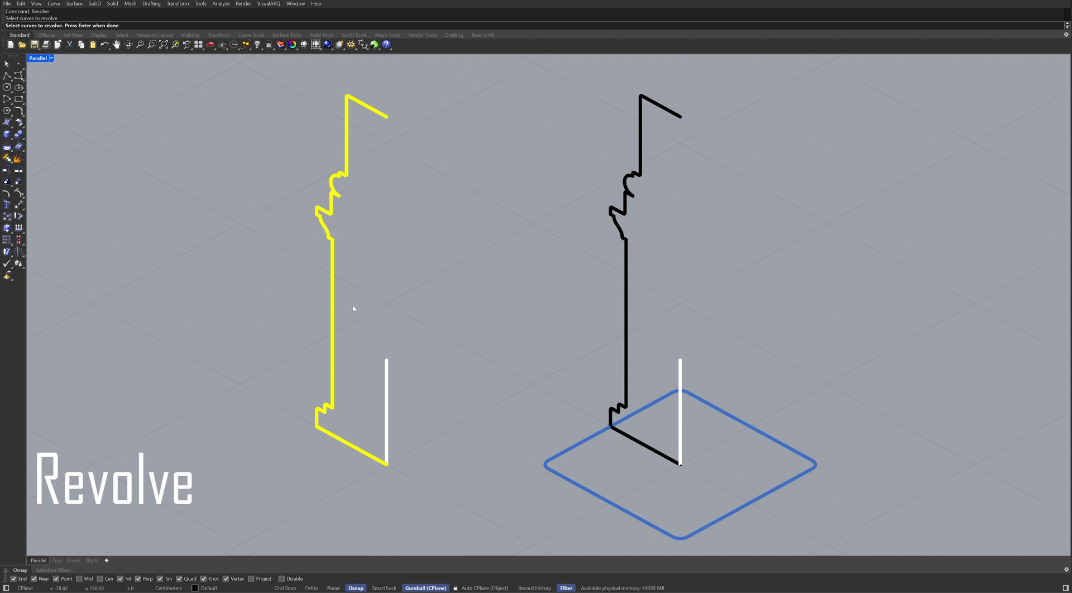
key(Return)
click(386, 464)
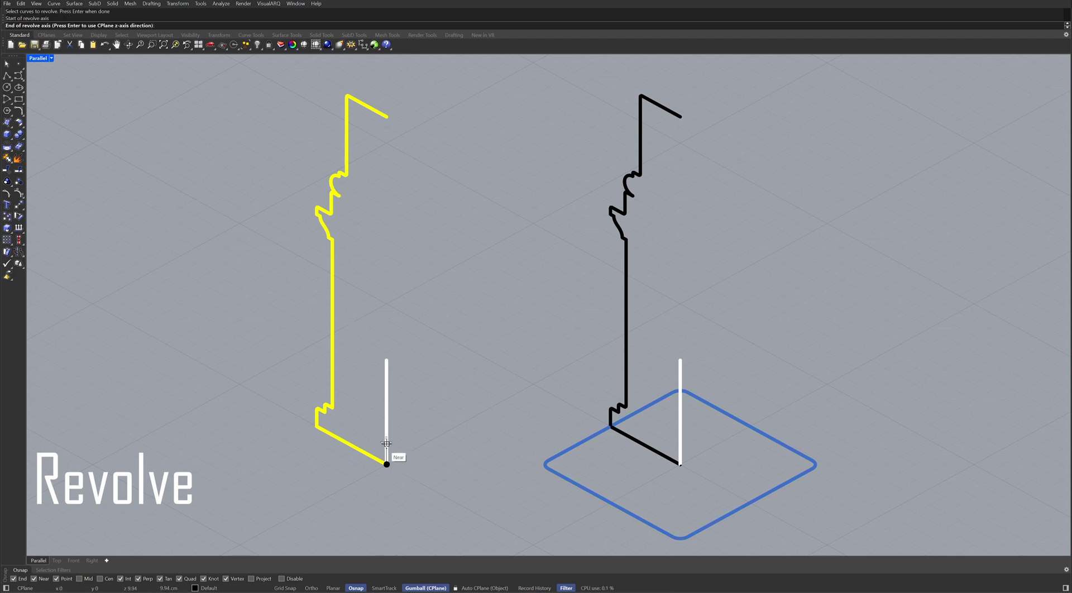
click(386, 360)
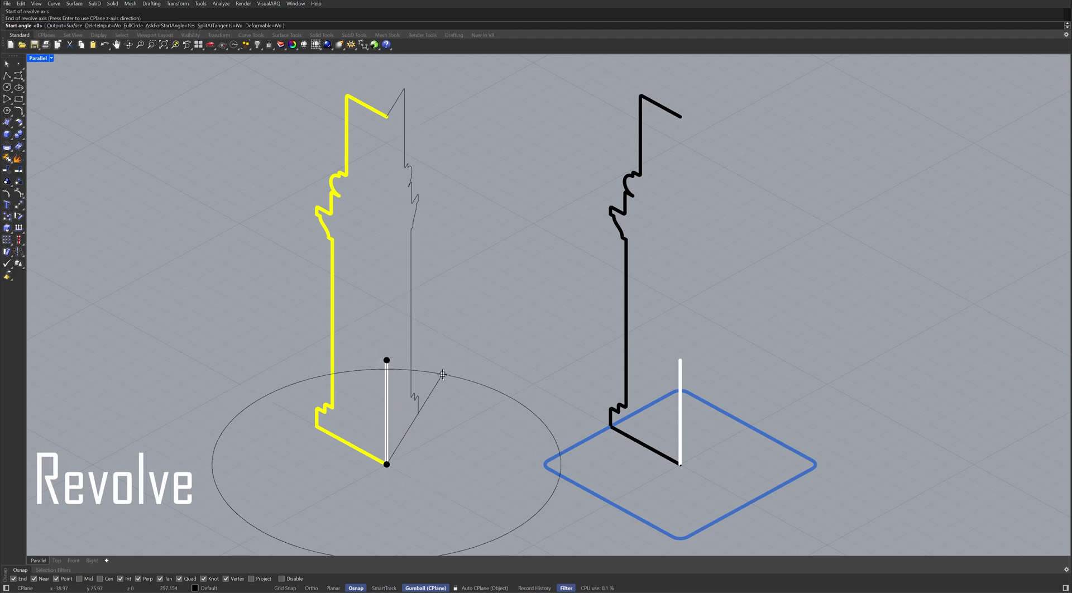
text(f)
key(Return)
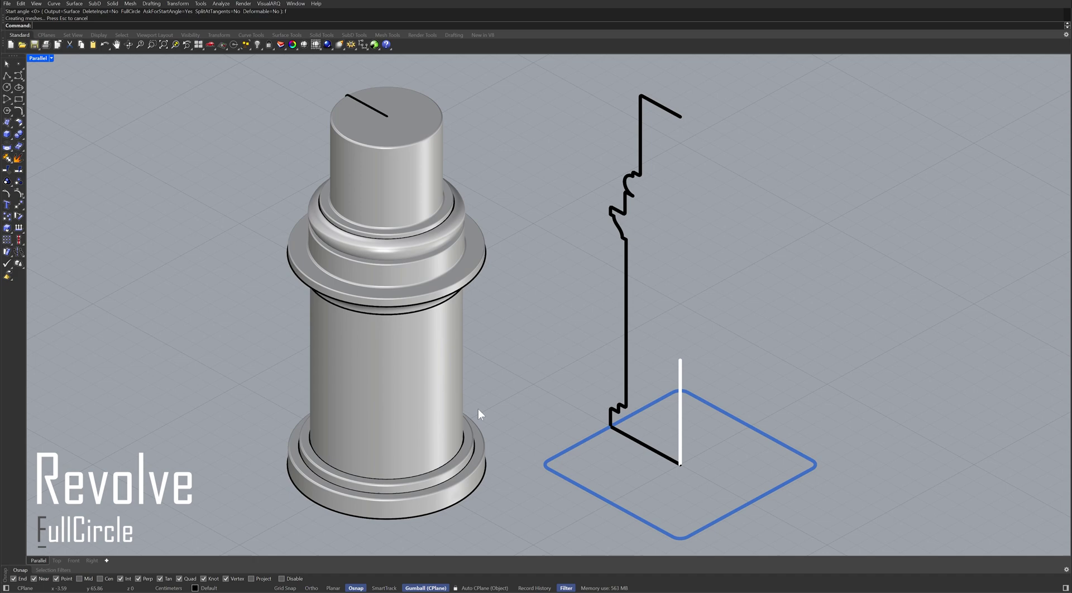
RailRevolve the right profile along the square rail into a square column, then hide the curves.
text(RailRevolve)
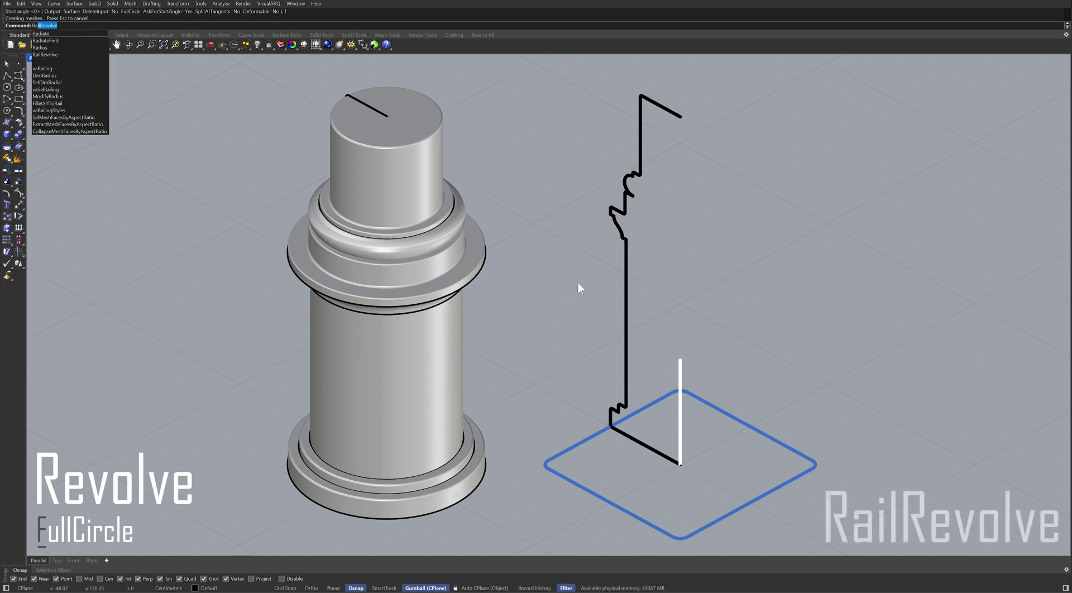
key(Return)
click(626, 264)
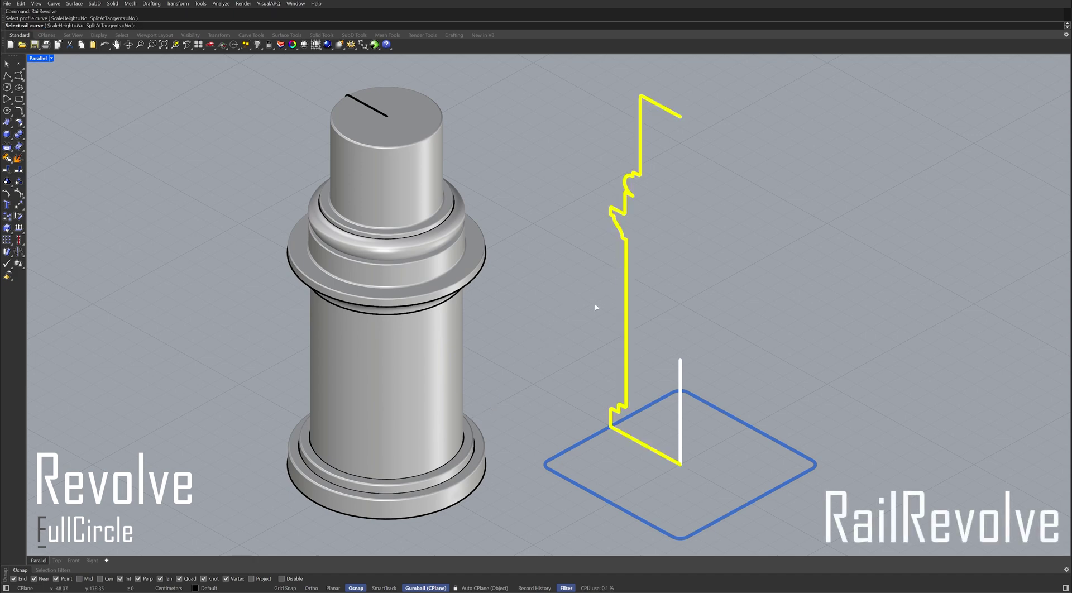
click(579, 445)
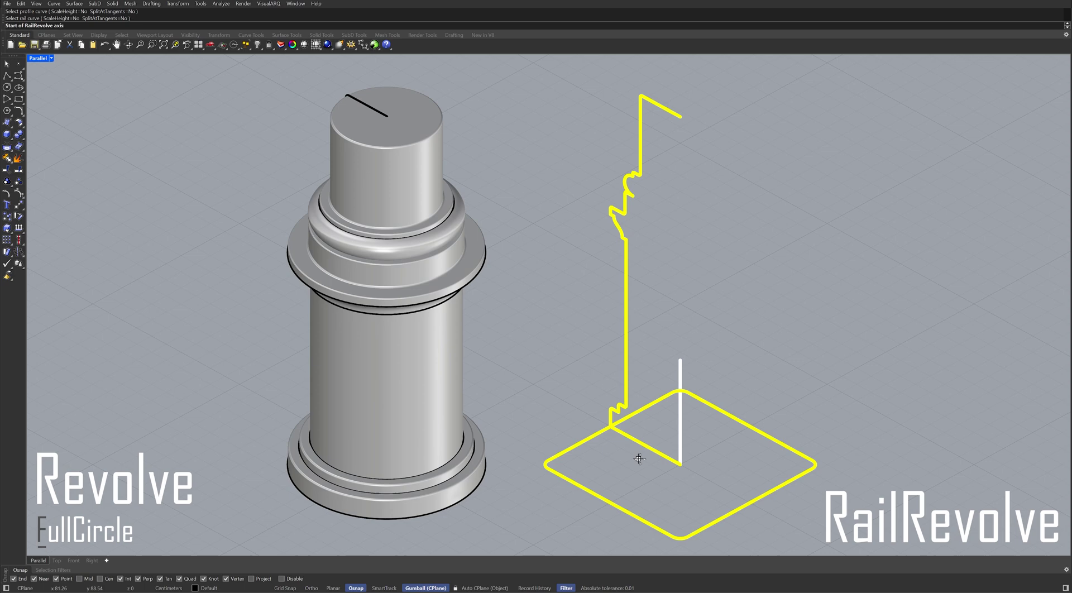
click(680, 464)
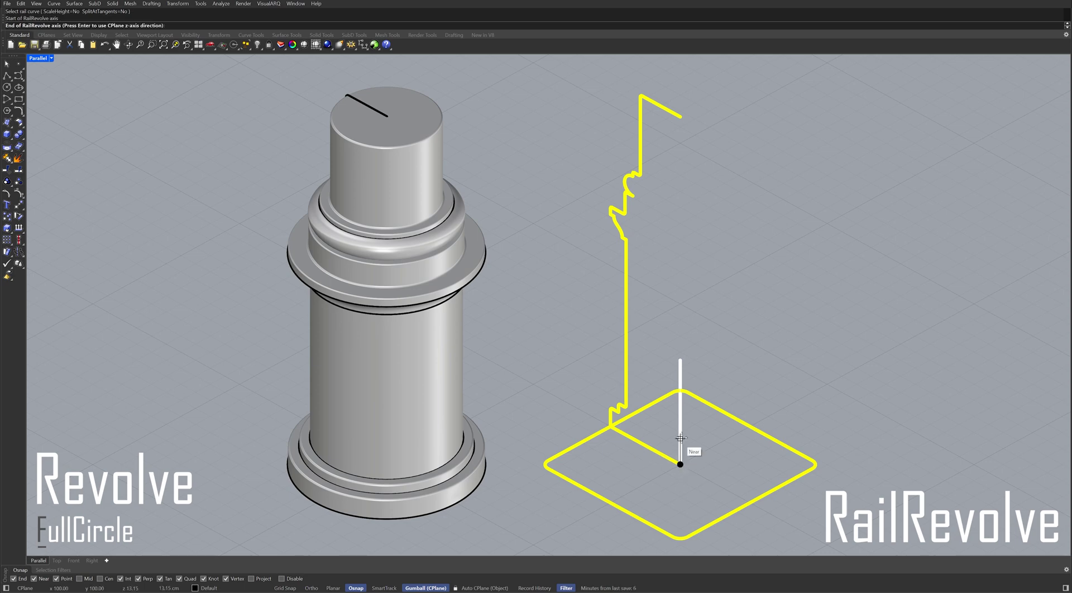
click(679, 363)
key(ctrl+h)
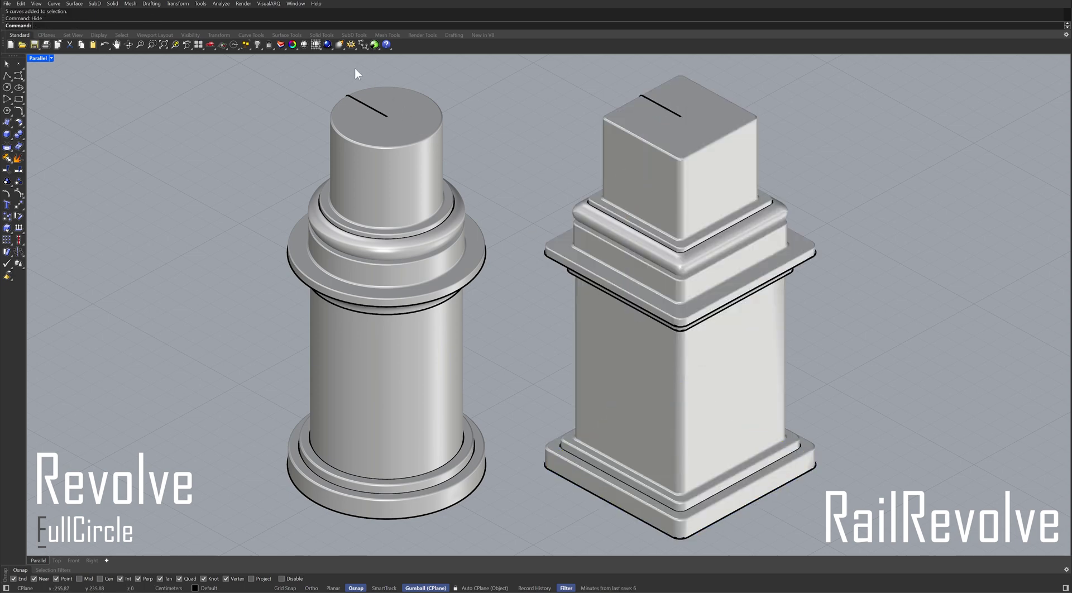
click(327, 44)
Switch to Rendered shading and Sweep1 the moulding profile along the bent rail.
click(349, 59)
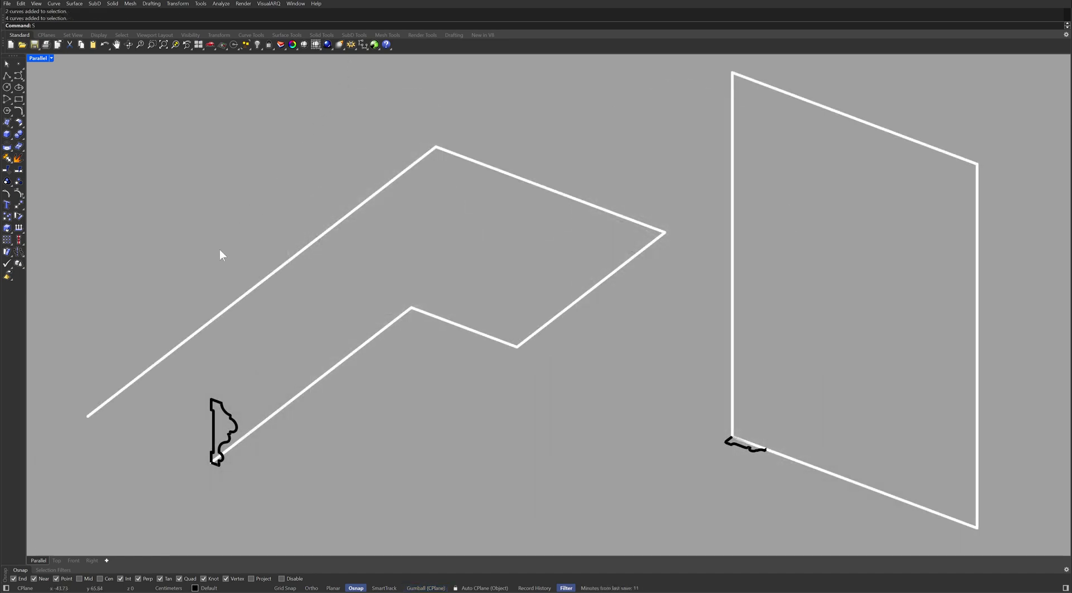
text(weep1)
key(Return)
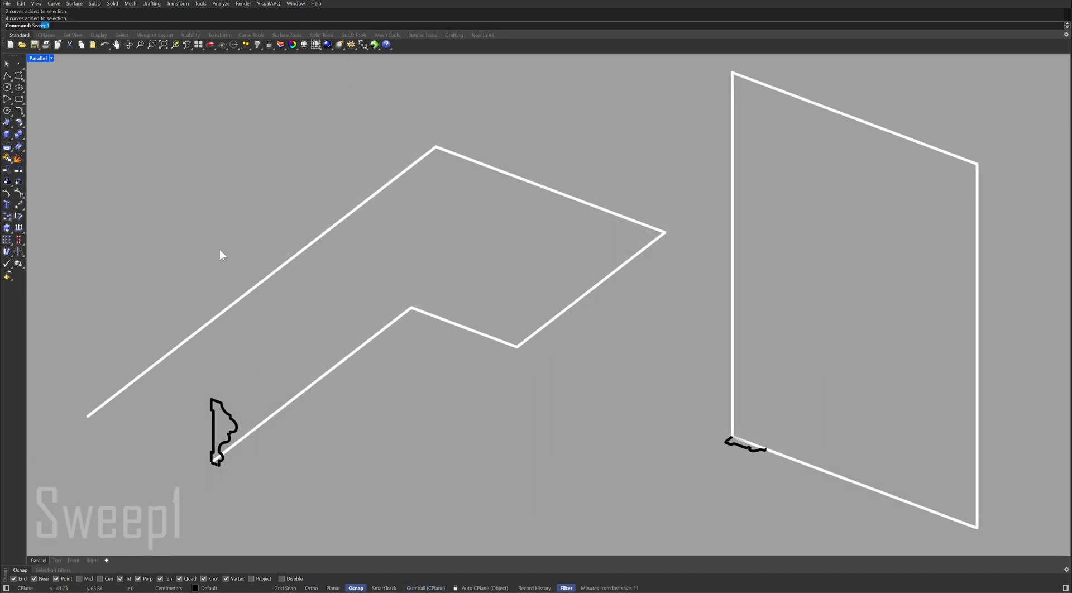
click(252, 289)
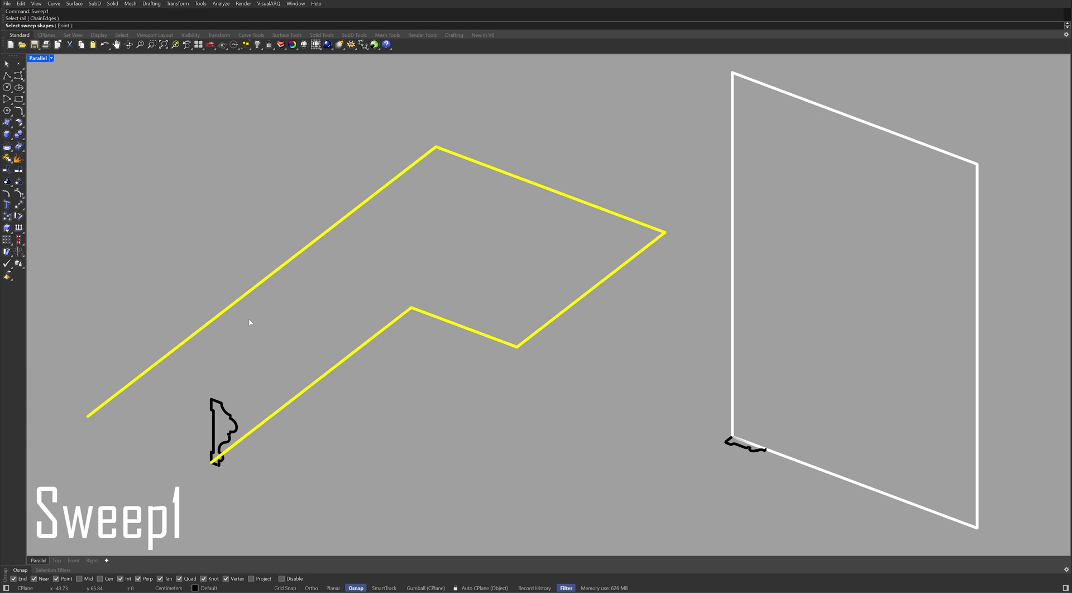
click(219, 400)
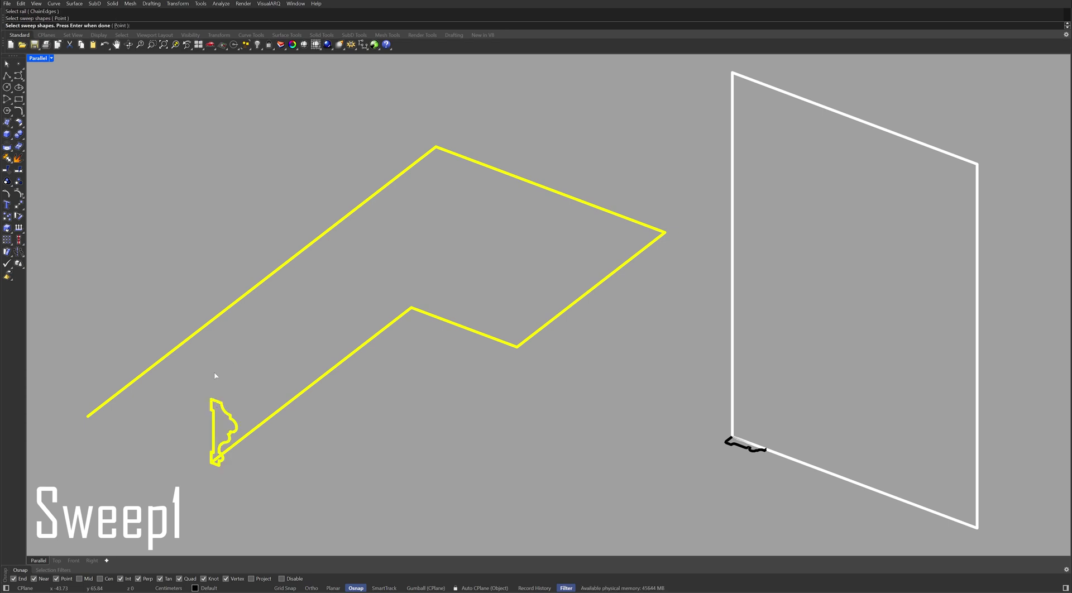
key(Return)
key(Return)
key(Return)
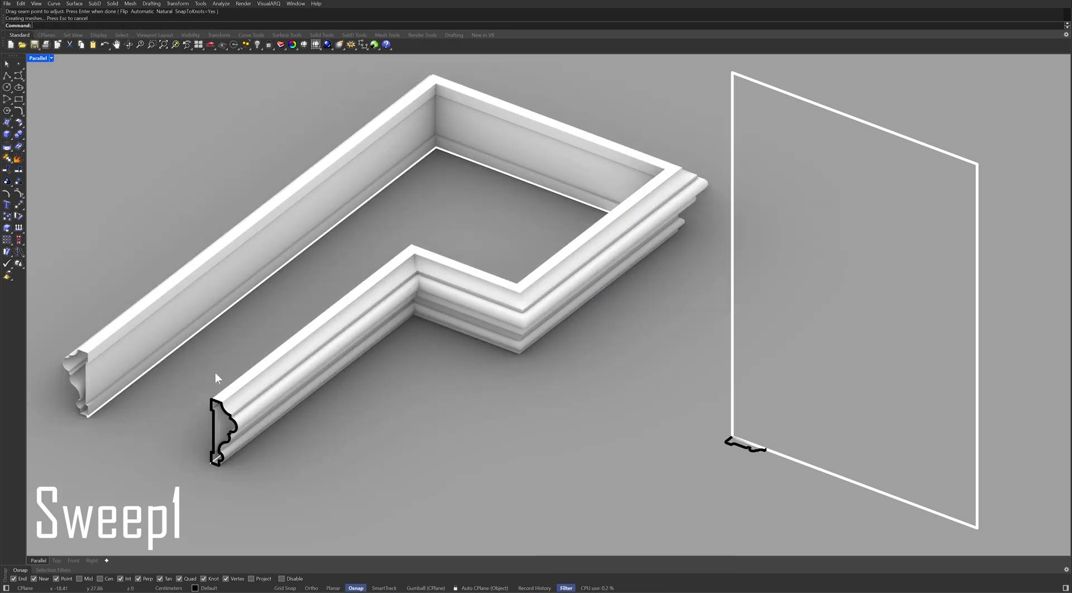
key(Return)
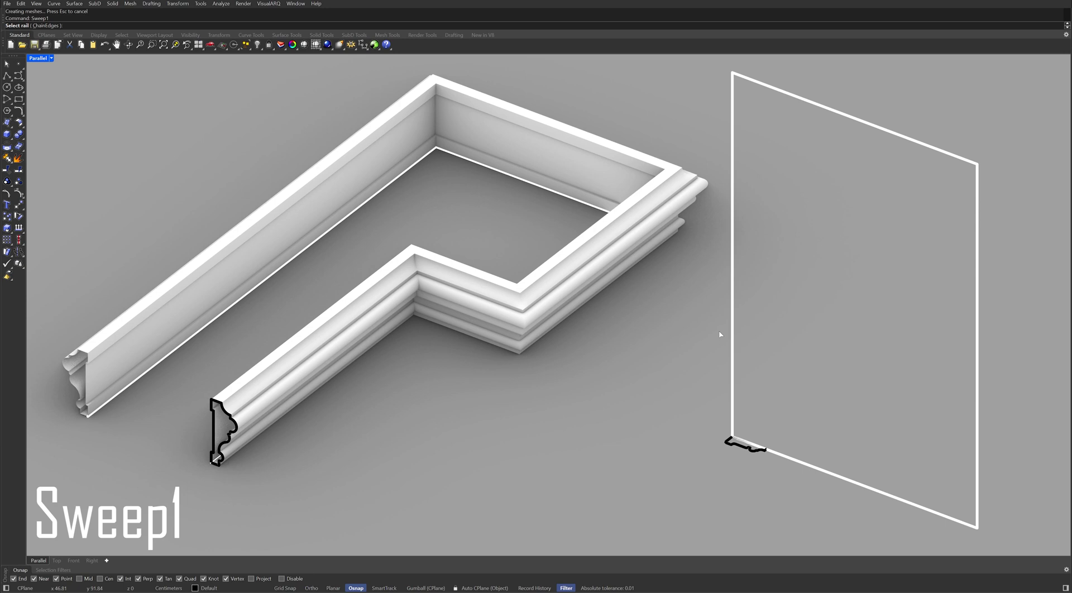
Sweep the small frame profile around the rectangle to form the frame.
click(721, 337)
click(726, 443)
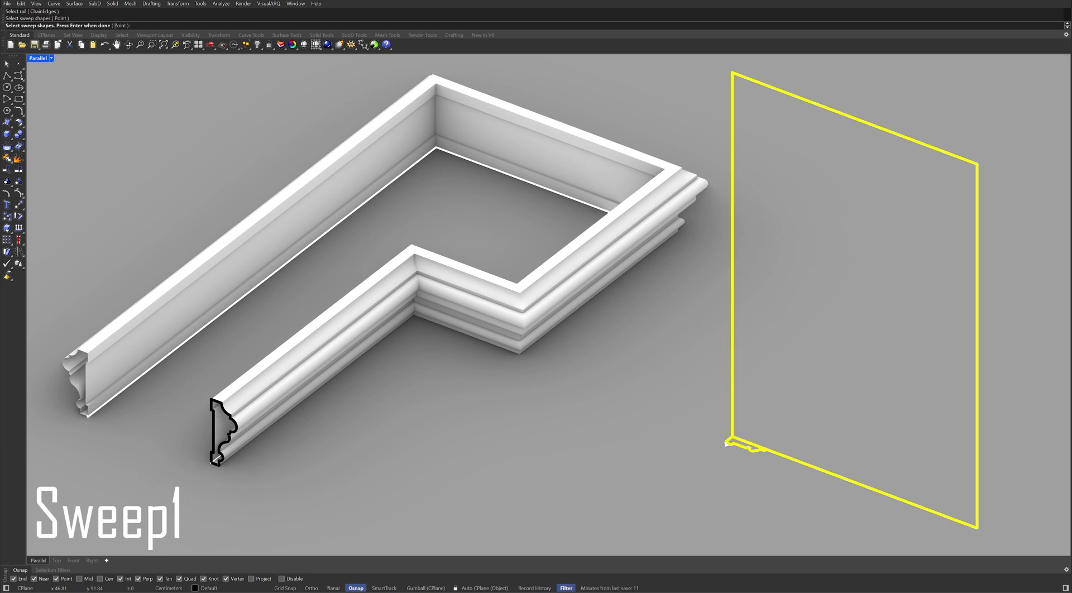
key(Return)
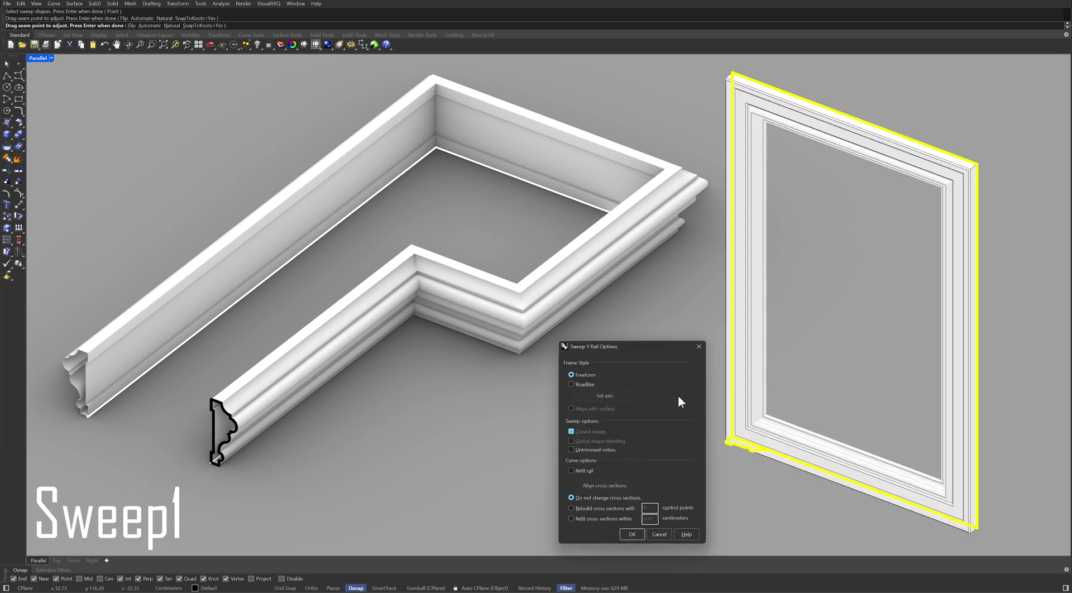
key(Return)
Cap the open ends of the moulding into a solid.
text(Cap)
key(Return)
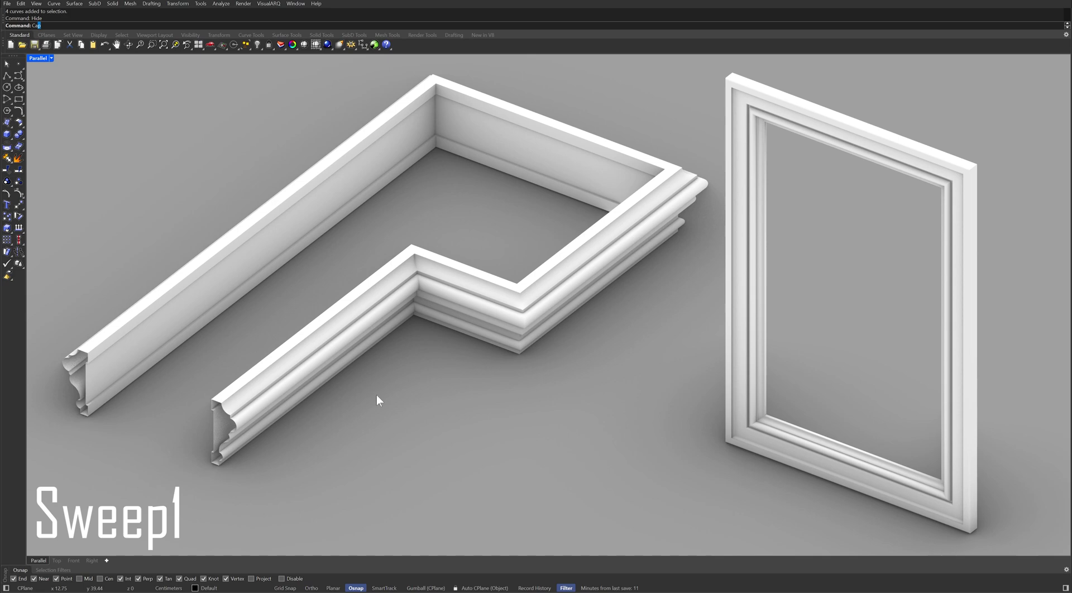
click(288, 360)
key(Return)
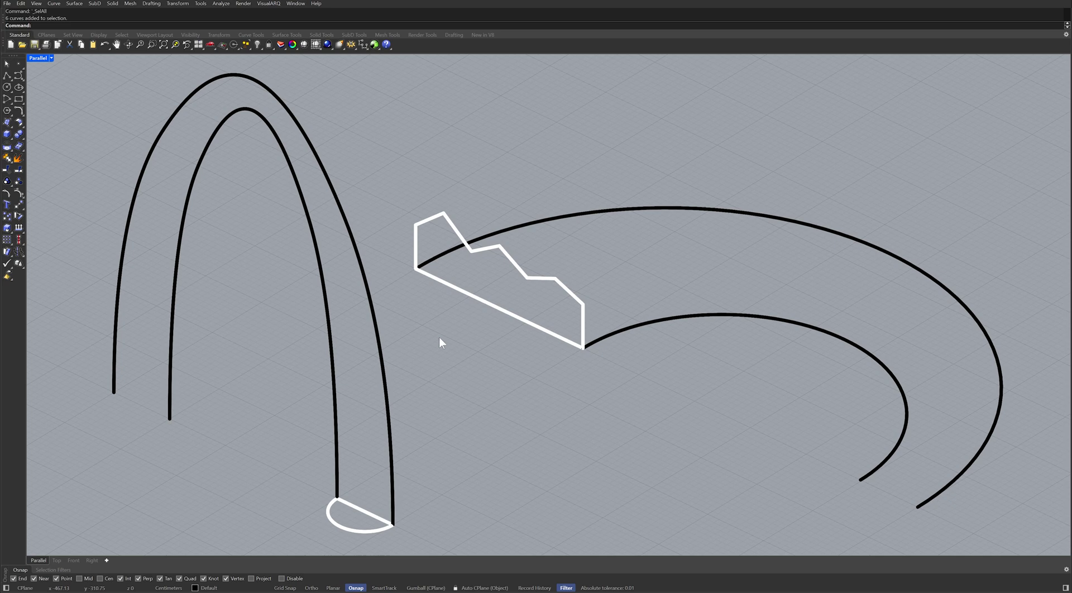
Sweep2 the stepped profile along the inner and outer arcs into a curved moulding.
text(Sweep2)
key(Return)
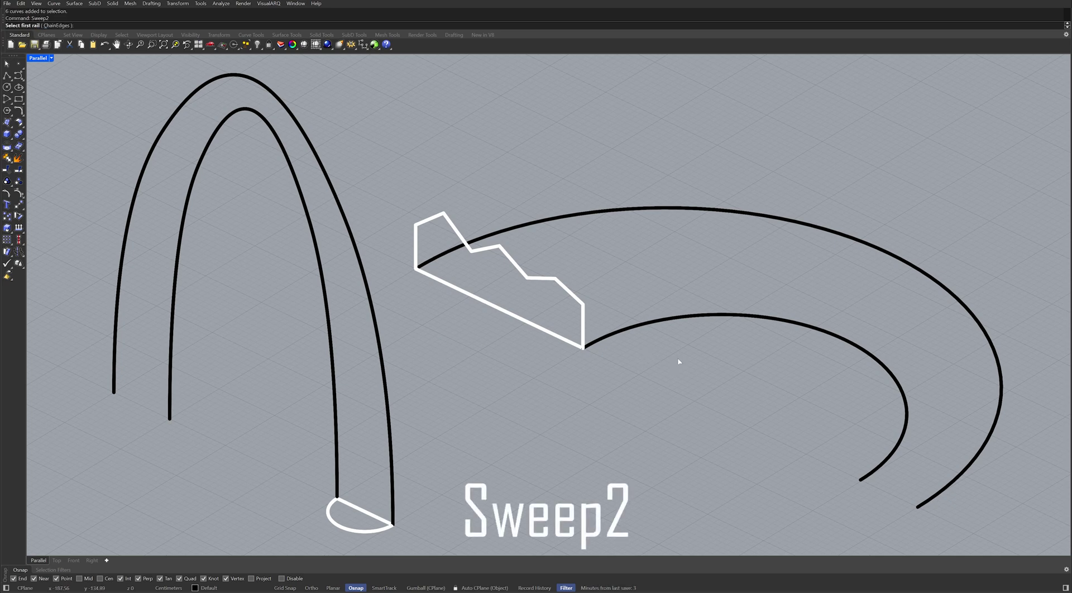
click(641, 322)
click(568, 216)
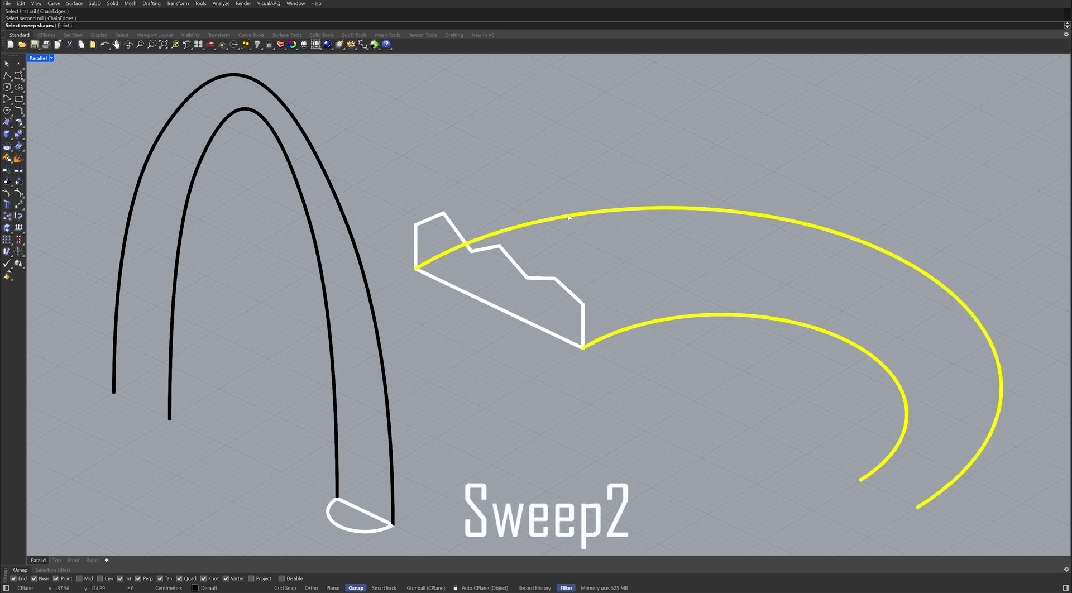
click(545, 279)
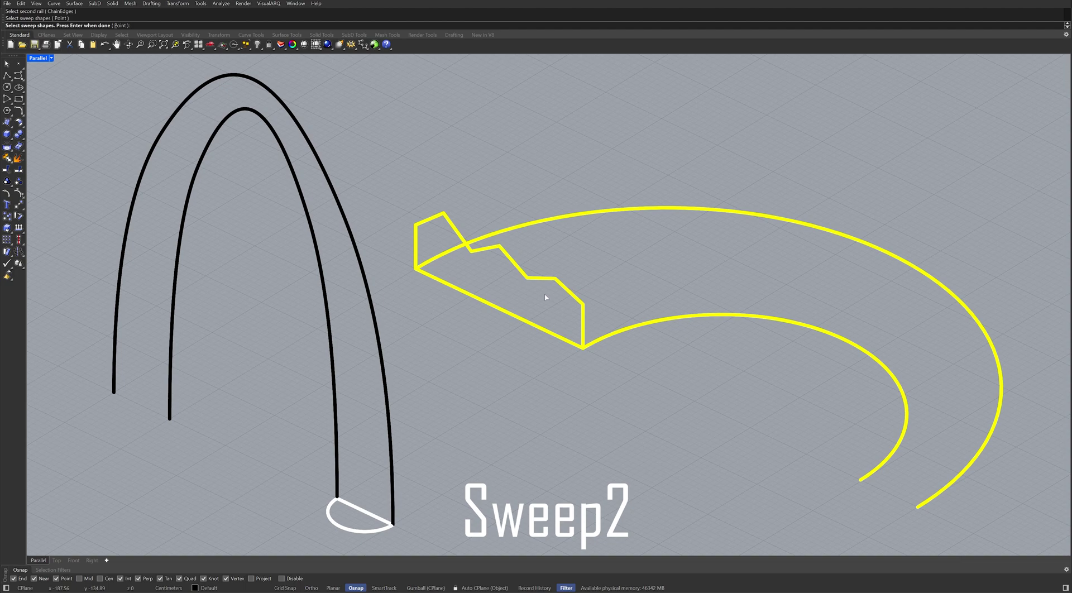
key(Return)
key(Return)
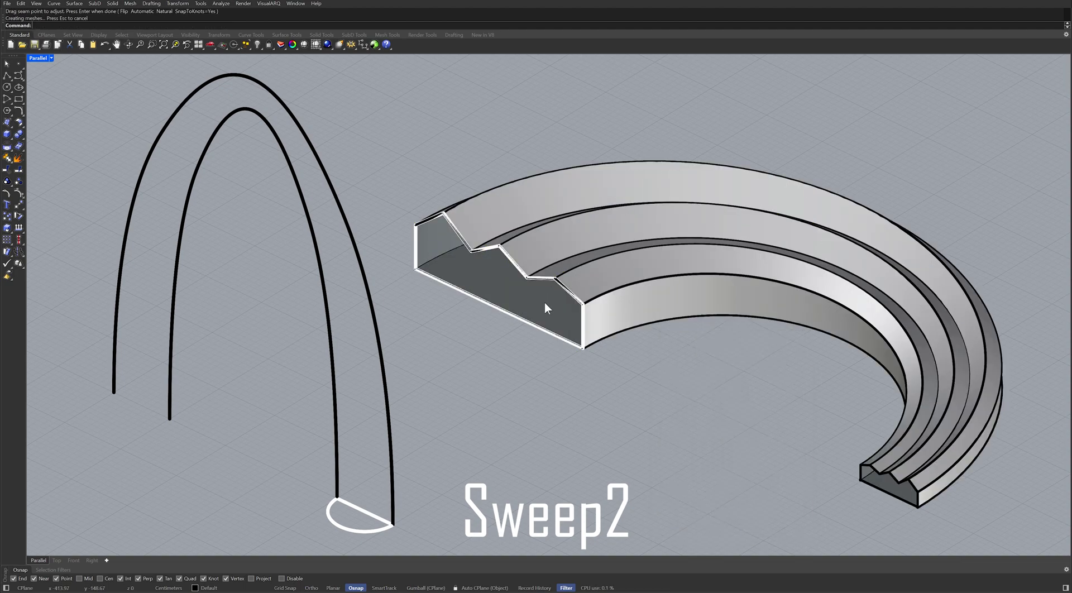
Sweep2 the half-round profile between the outer and inner arch curves, then hide the curves.
key(Return)
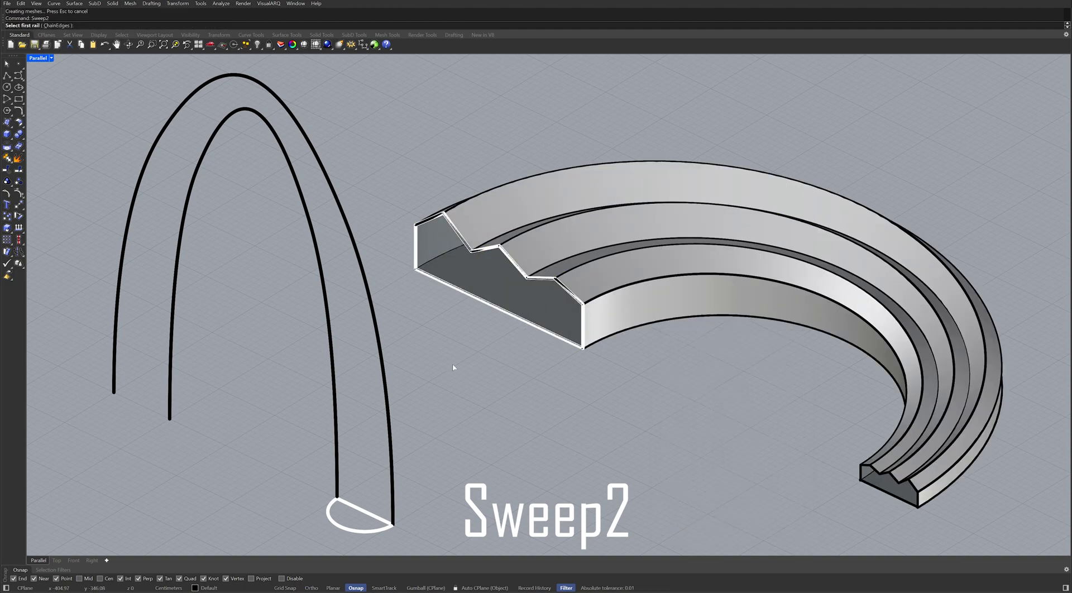
click(383, 378)
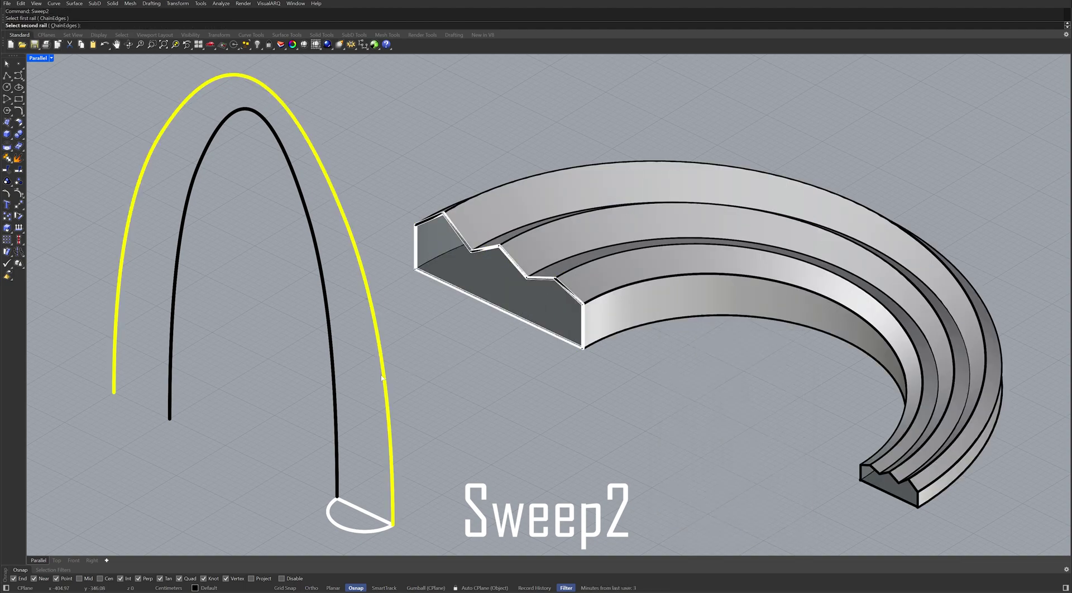
click(336, 381)
click(355, 507)
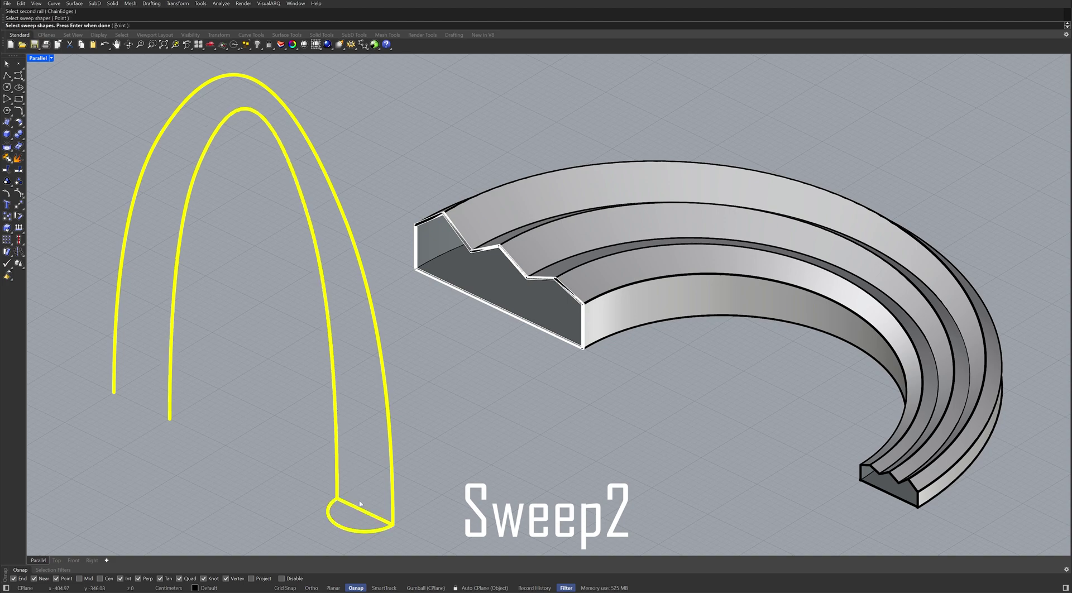
key(Return)
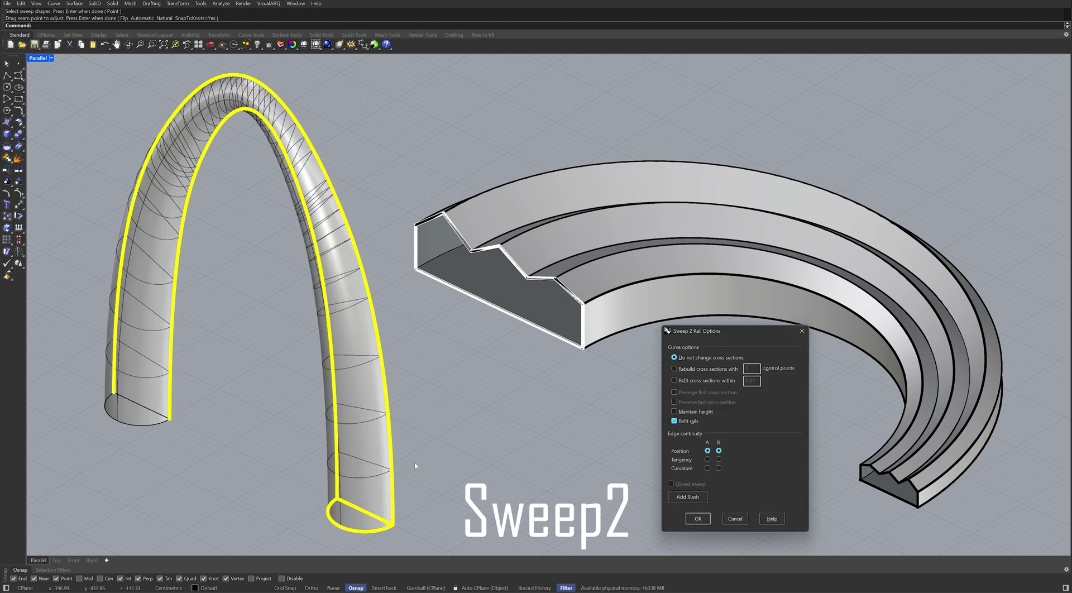
key(Return)
key(ctrl+h)
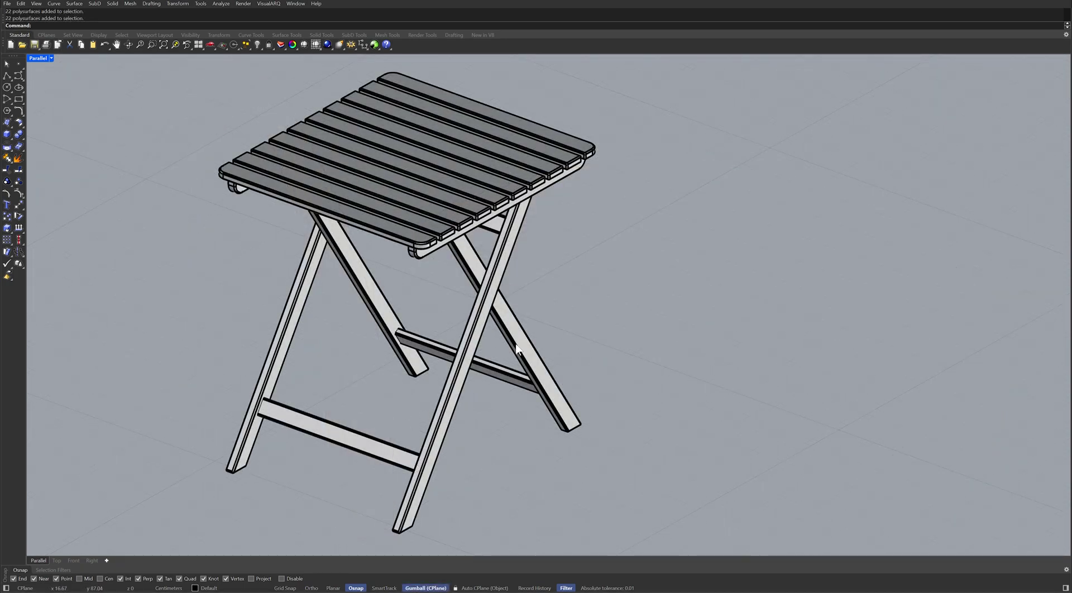
Make2D the whole folding table in first-angle projection without hidden lines.
text(Make2D)
key(Return)
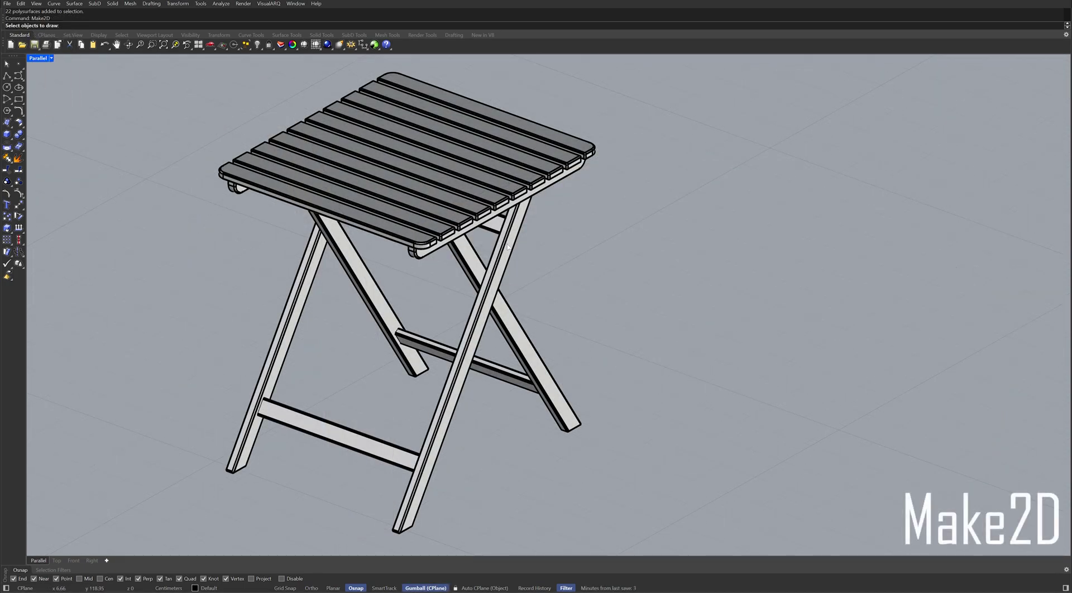
key(ctrl+a)
key(Return)
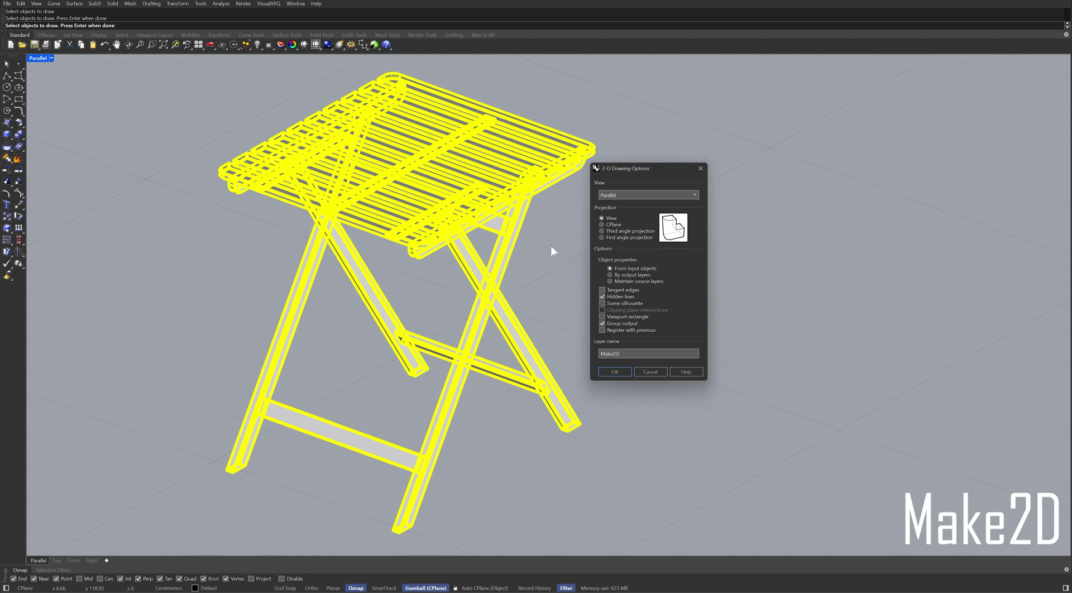
click(602, 237)
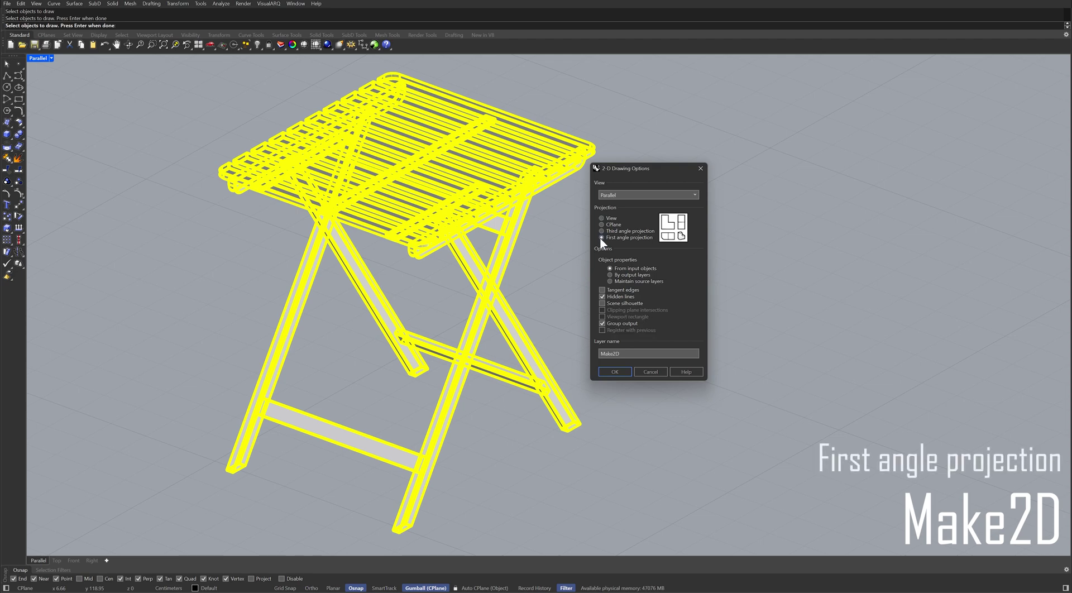
click(602, 297)
click(621, 370)
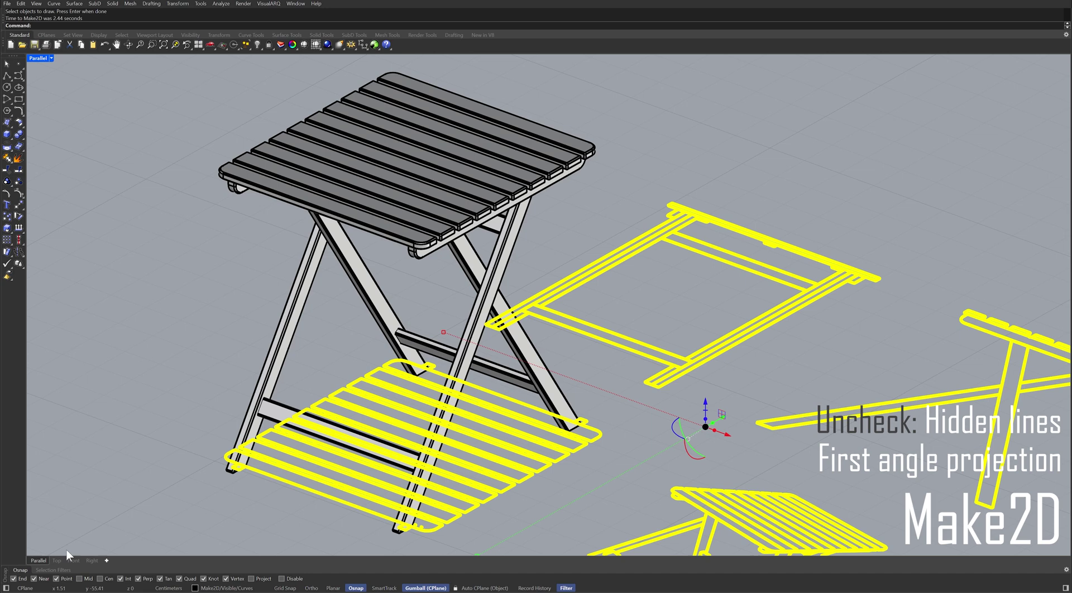
In Top view, move the generated drawings to the right of the table.
click(57, 560)
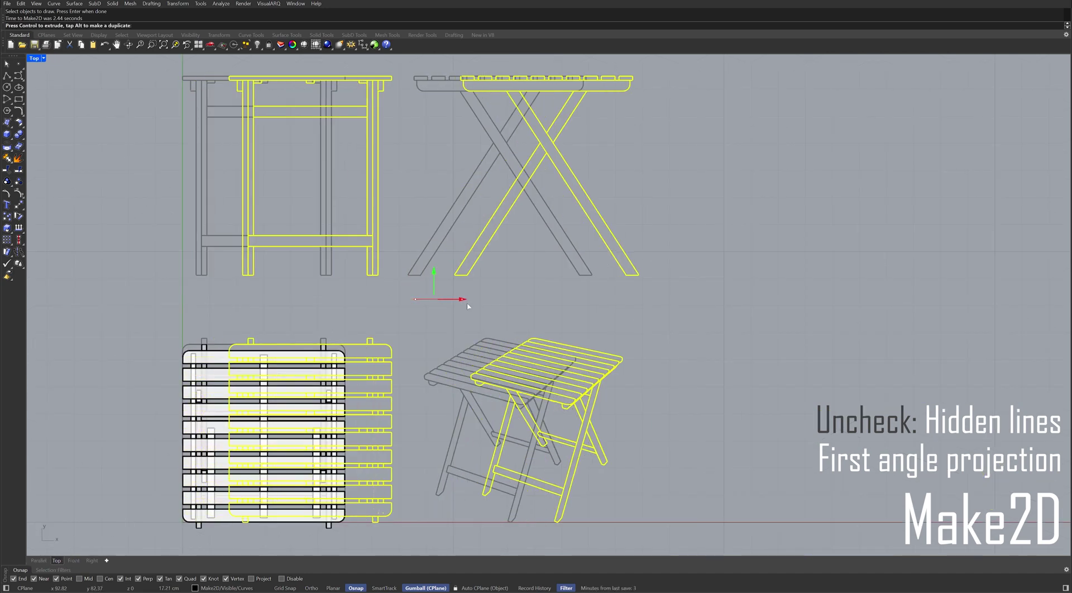
drag(406, 309, 653, 322)
click(652, 322)
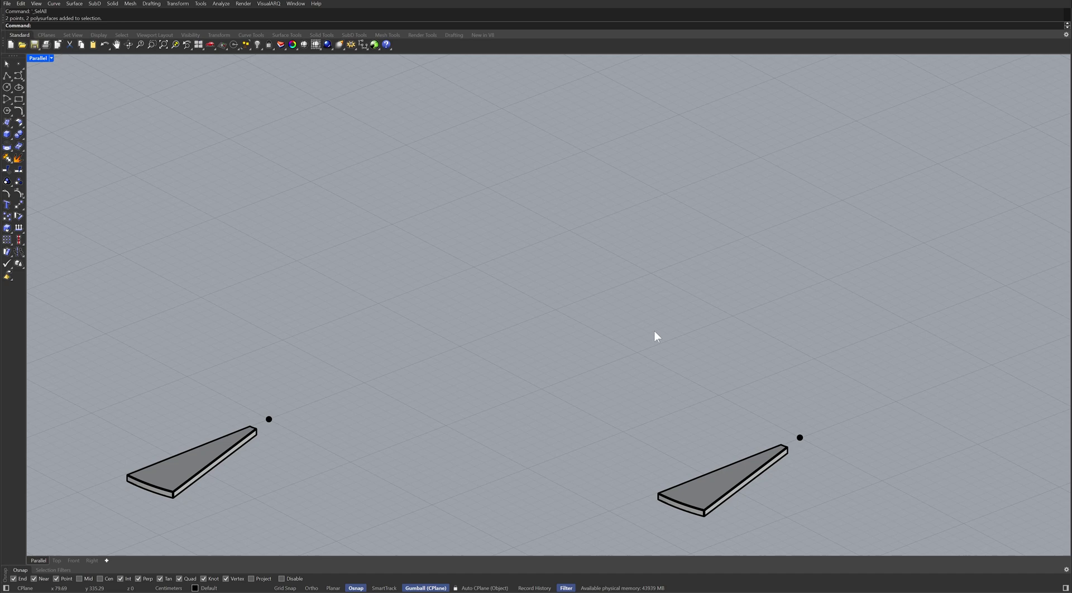
Polar-array the left wedge 18 times through 360° about its dot into a disc.
text(ArrayPolar)
key(Return)
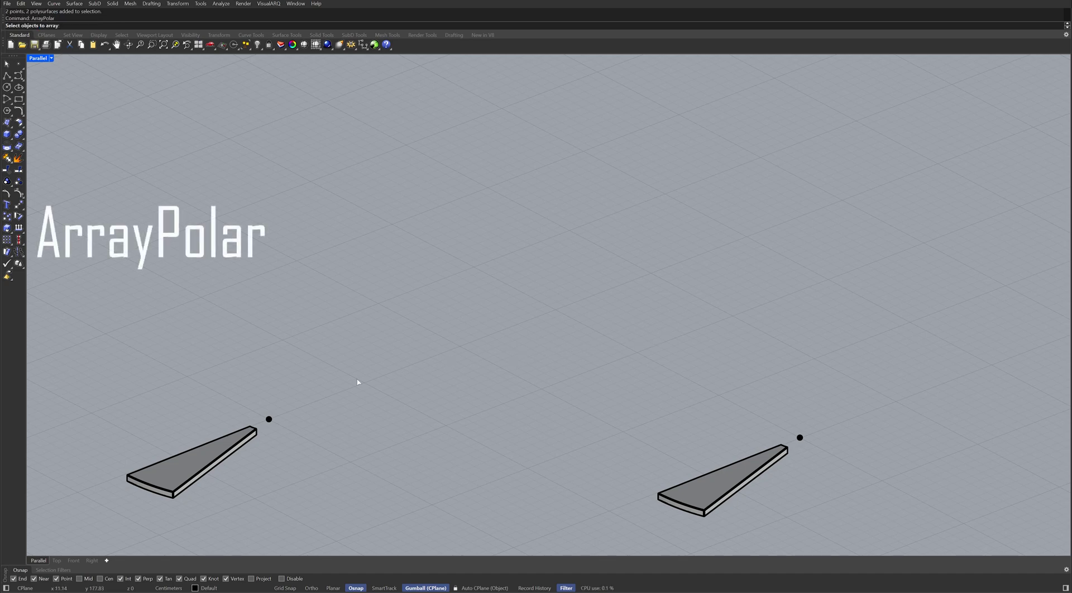
click(215, 453)
key(Return)
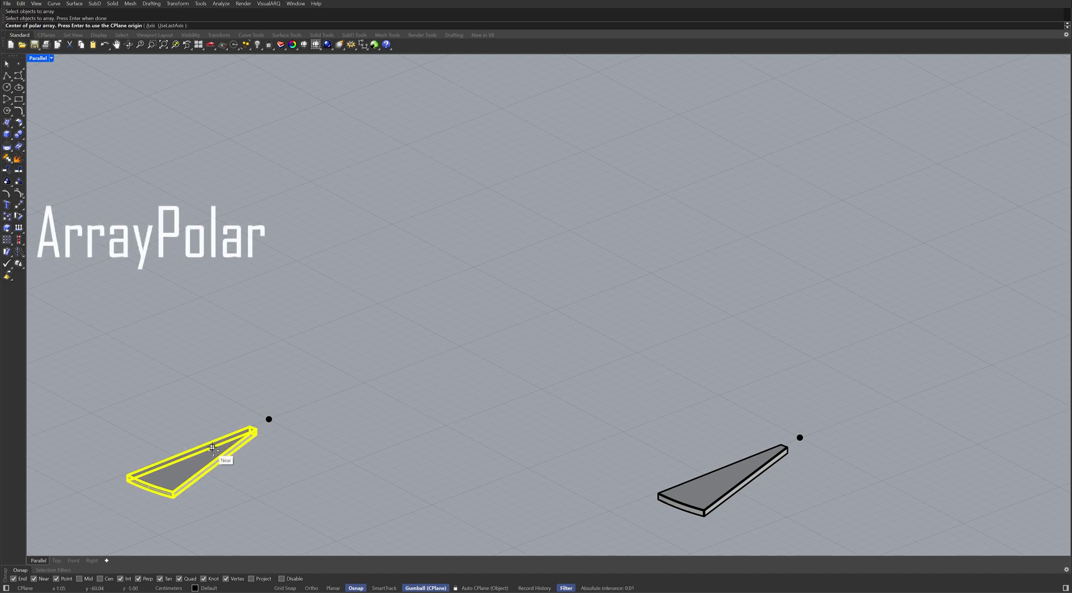
click(269, 419)
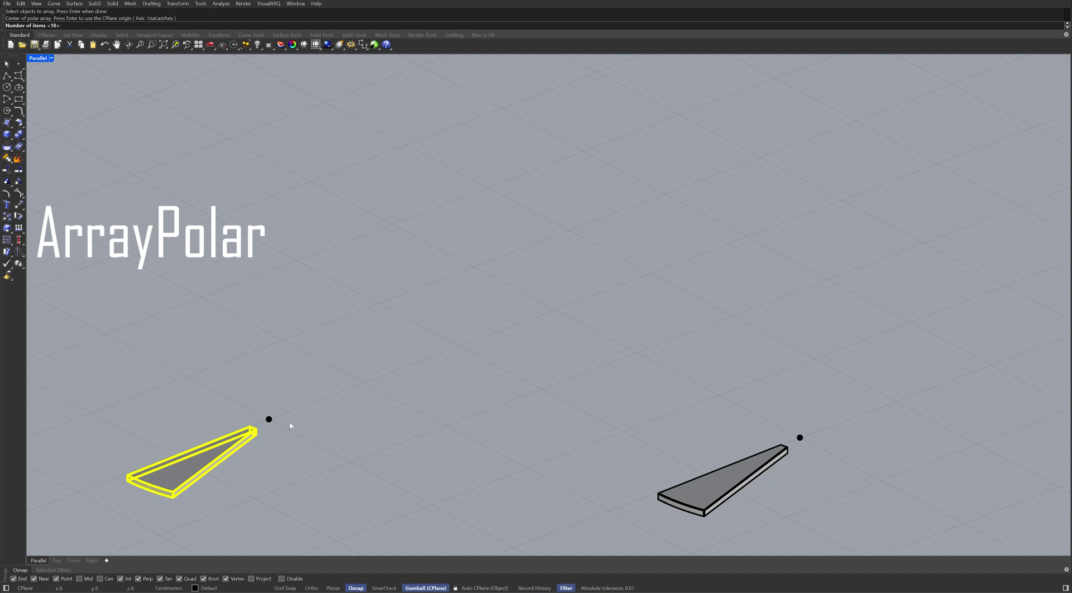
key(Return)
key(Return)
key(Return)
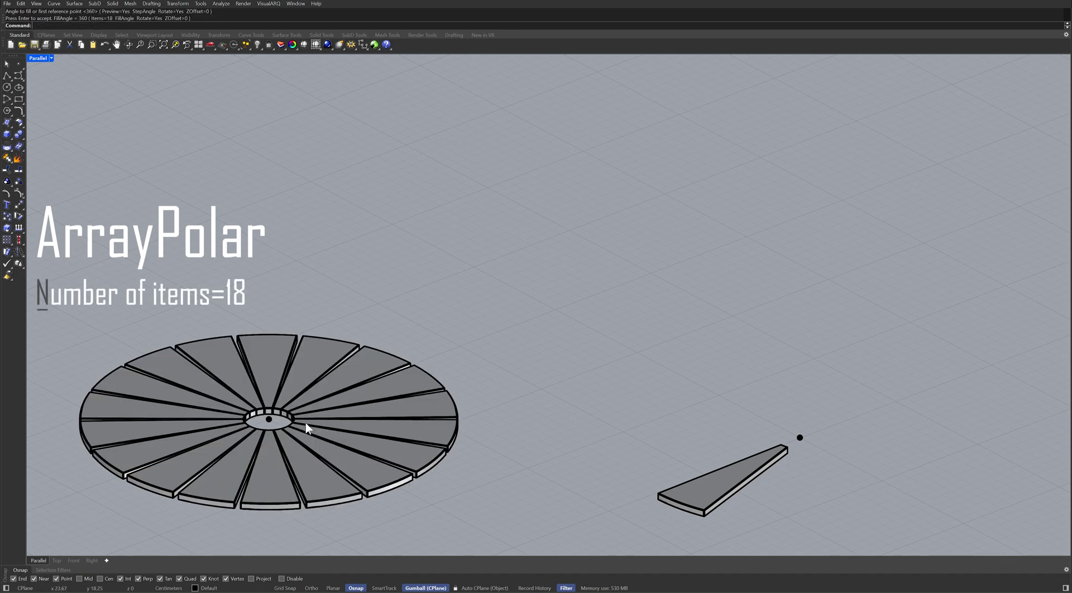
Polar-array the right wedge 18 times with a 17 height offset into spiral stairs.
key(Return)
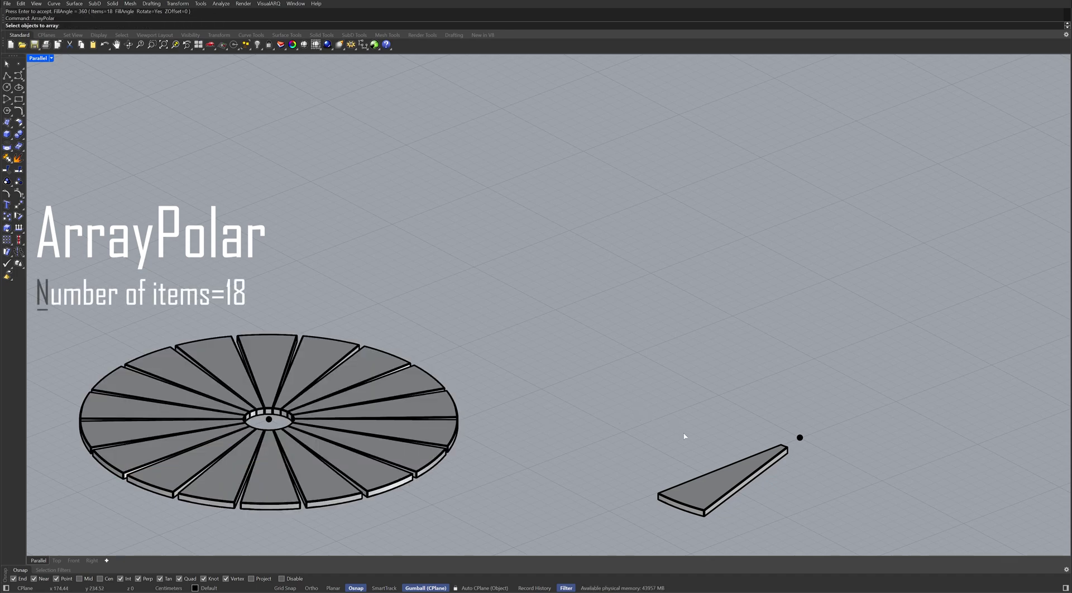
click(743, 470)
key(Return)
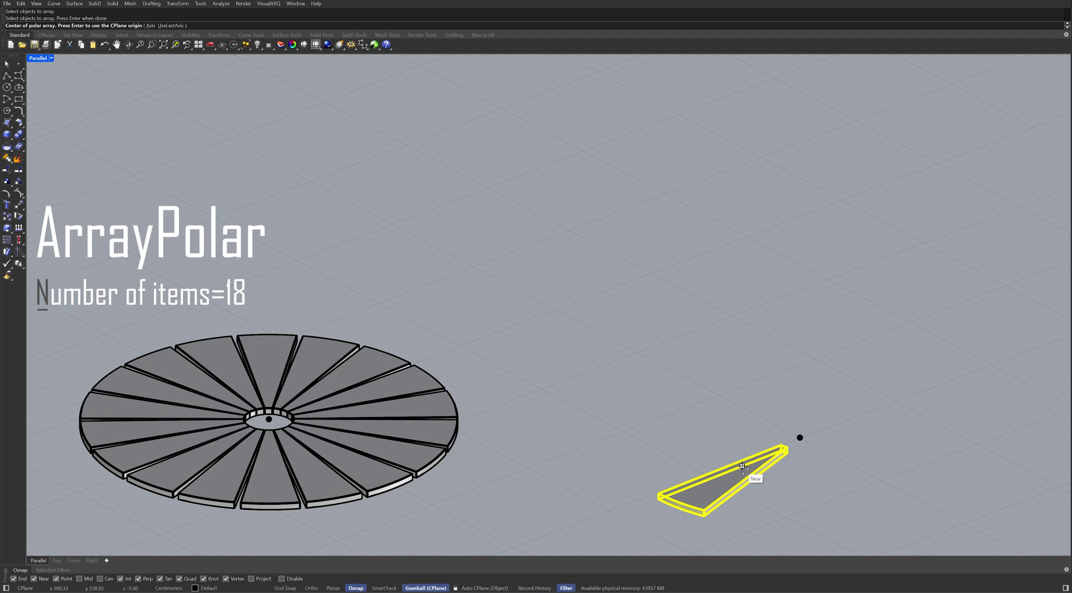
click(802, 439)
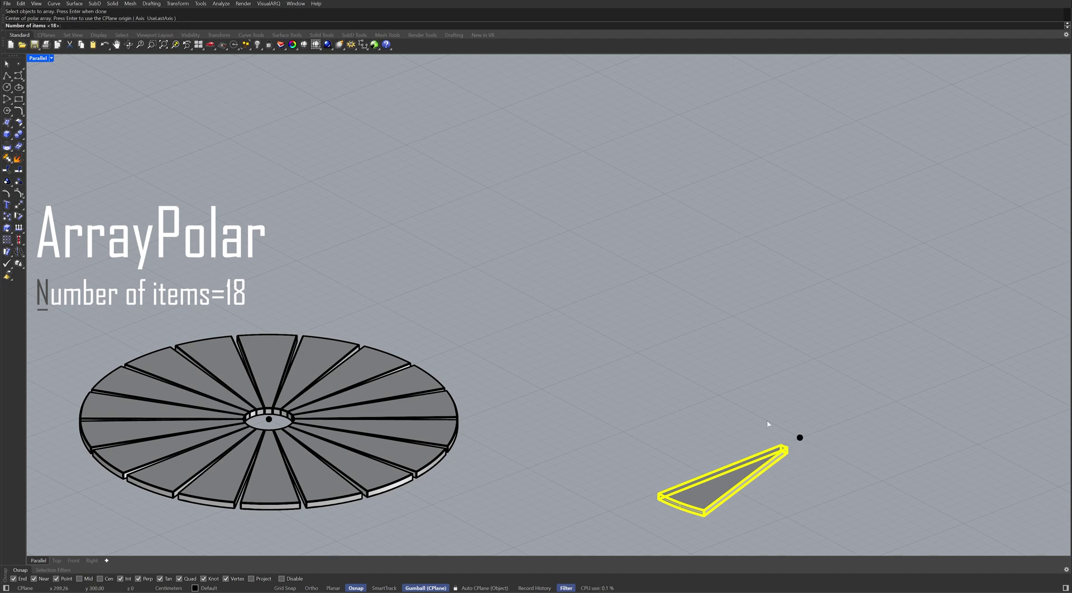
key(Return)
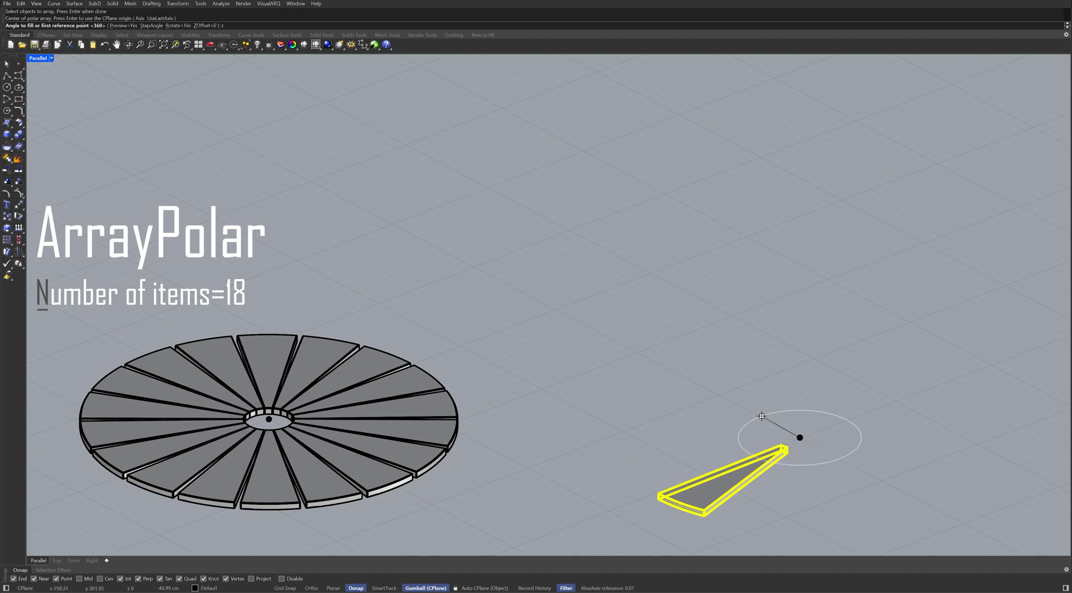
key(Return)
text(17)
key(Return)
key(Return)
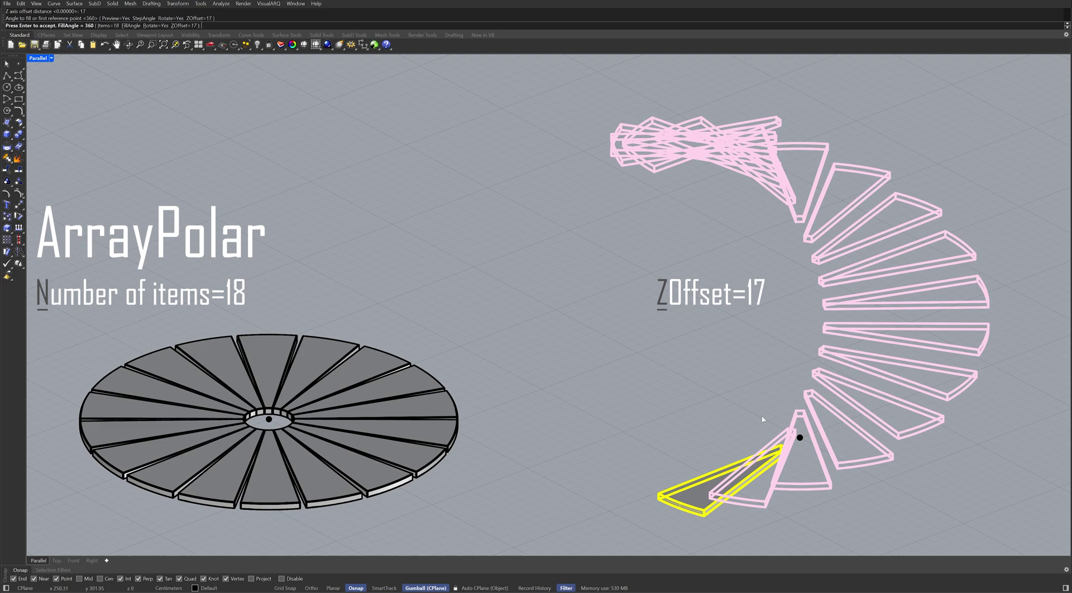
key(Return)
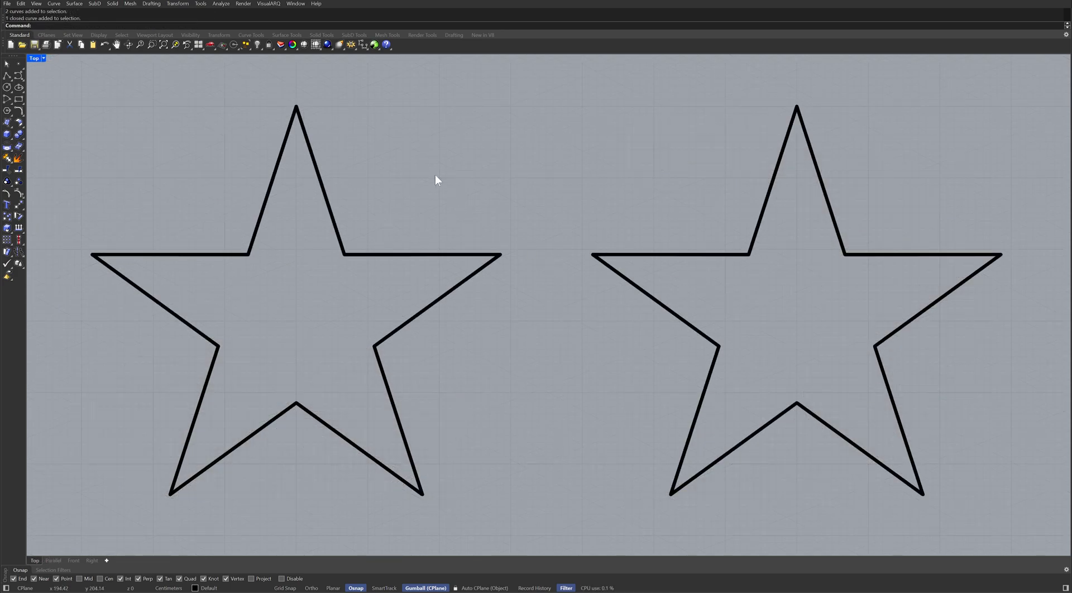
Fillet the two edges meeting at the left star's top point.
text(Fillet)
key(Return)
click(314, 162)
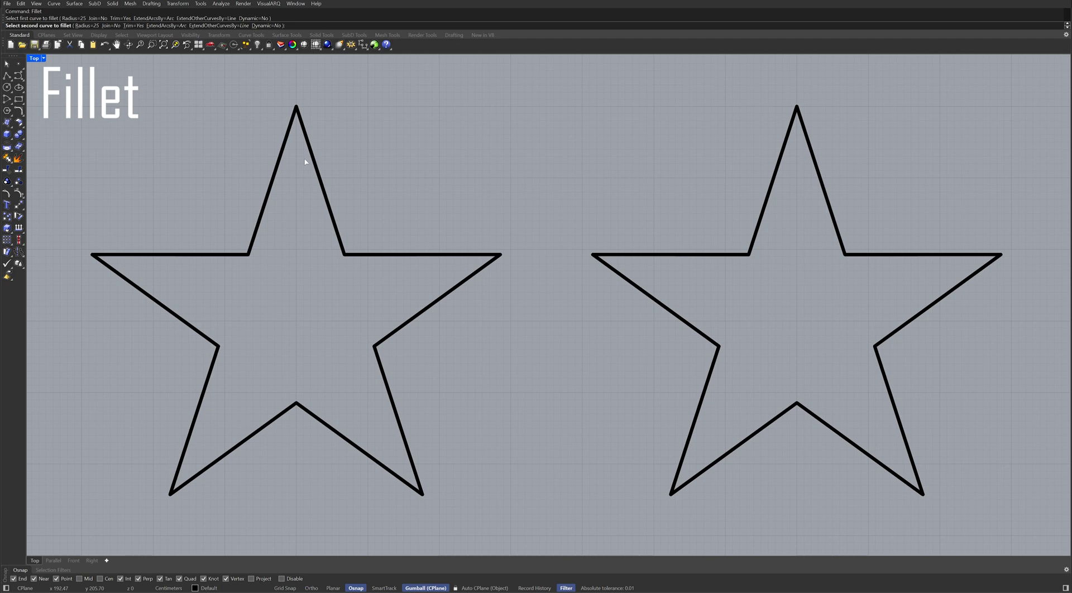
click(278, 164)
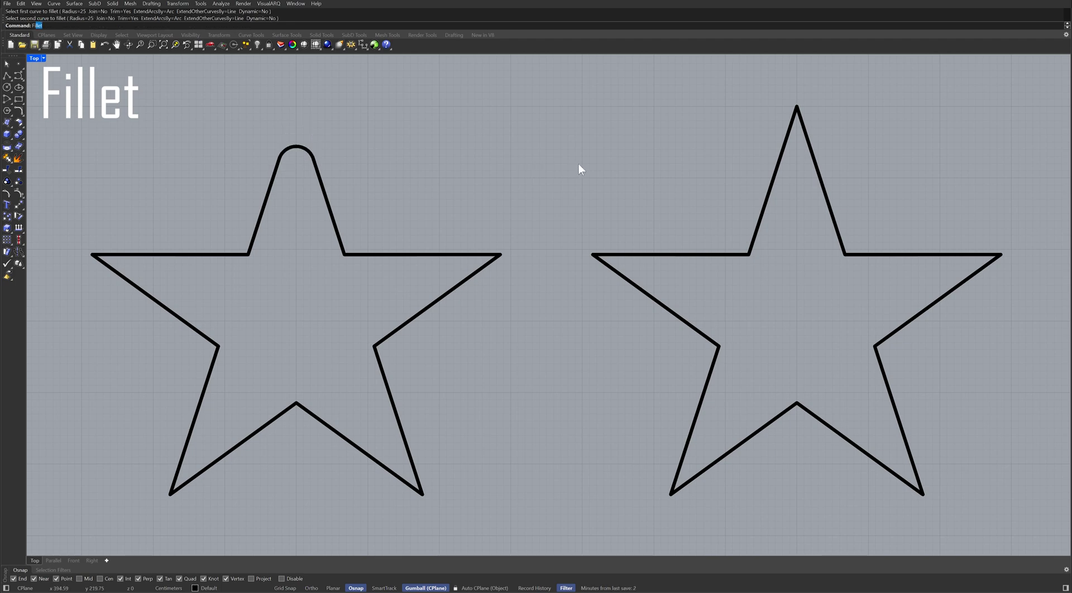